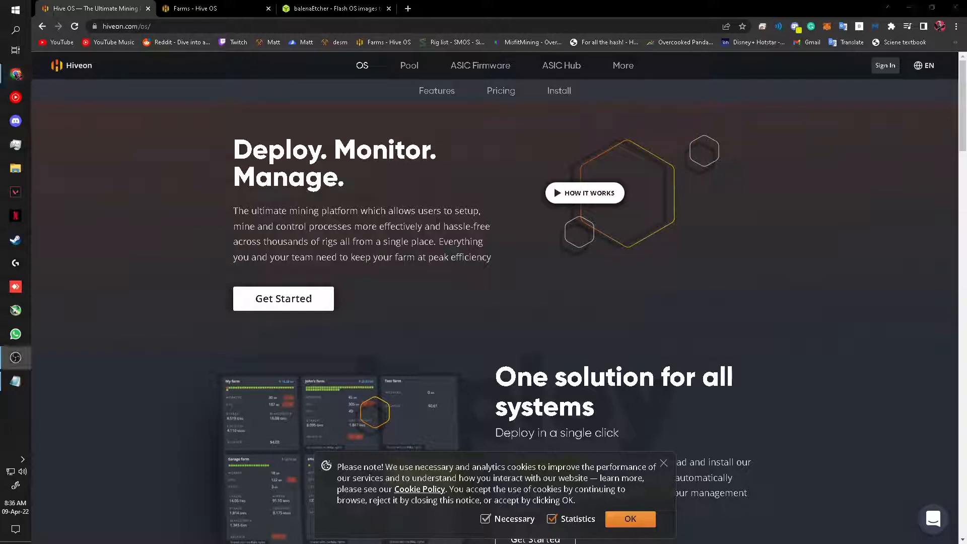
# Step: Inspect the HIVE (N:) drive's files in File Explorer, then return to the Hiveon page
pyautogui.hotkey('alt', 'Tab')
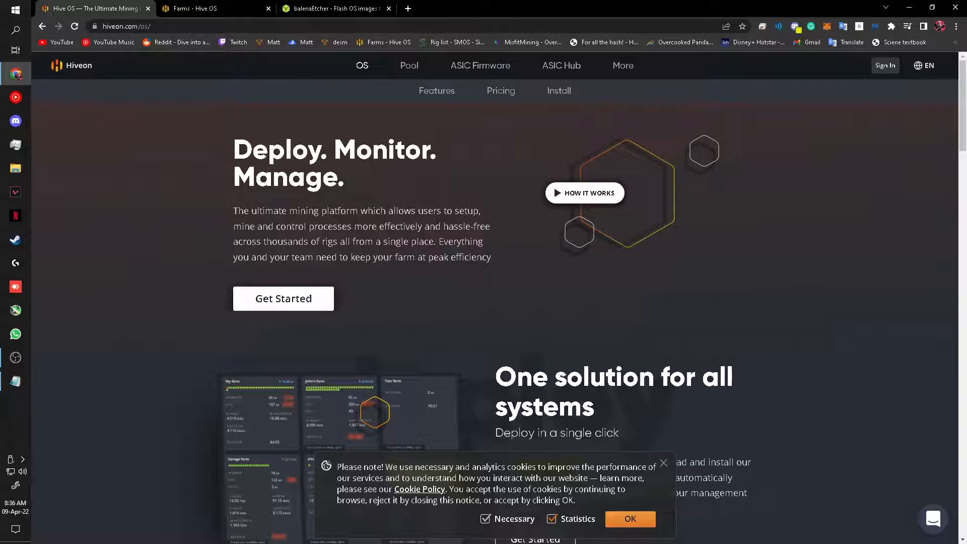
pyautogui.click(15, 168)
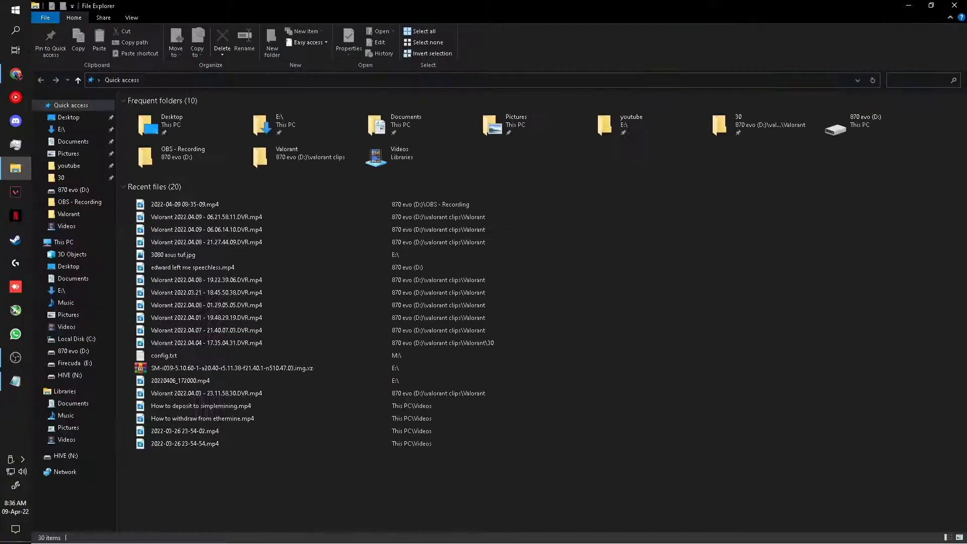
pyautogui.click(66, 226)
pyautogui.click(64, 242)
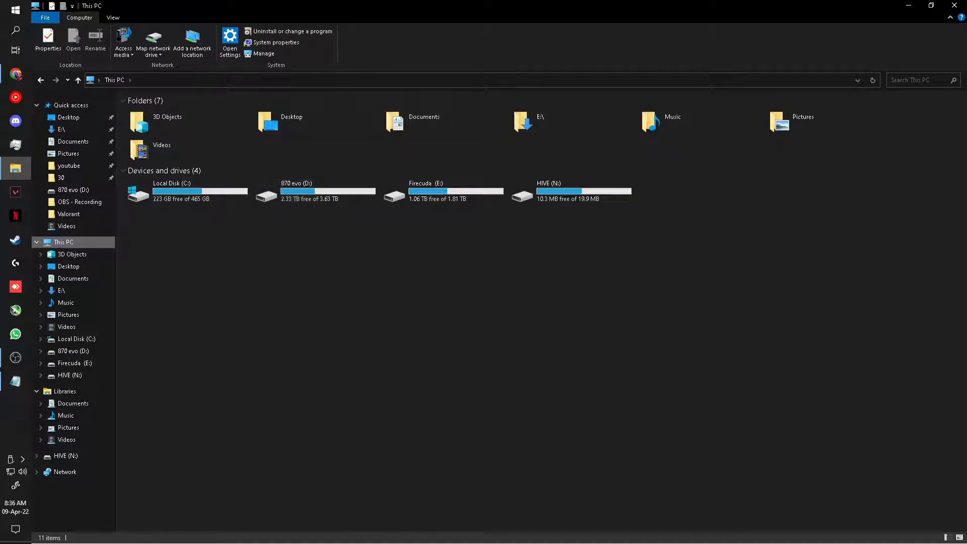
pyautogui.click(571, 192)
pyautogui.doubleClick(571, 192)
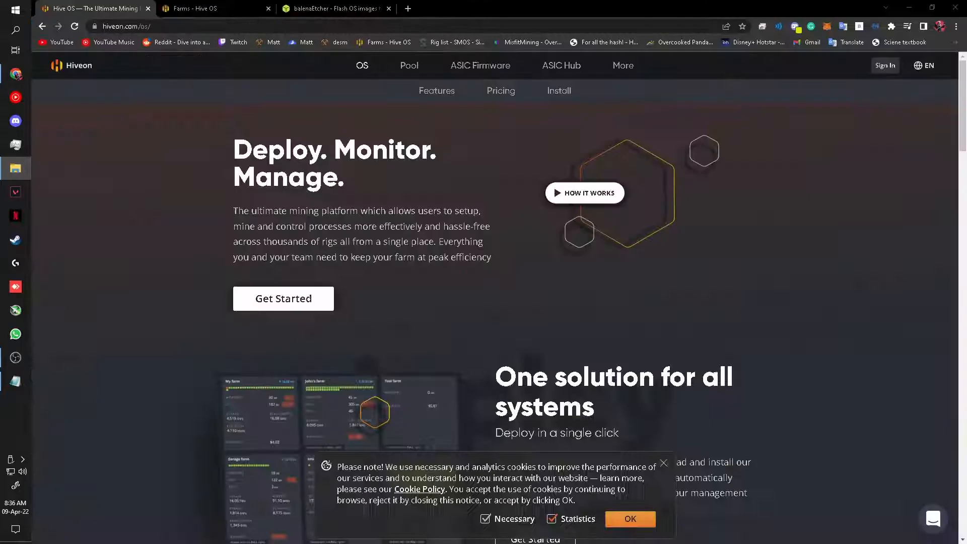
pyautogui.click(15, 74)
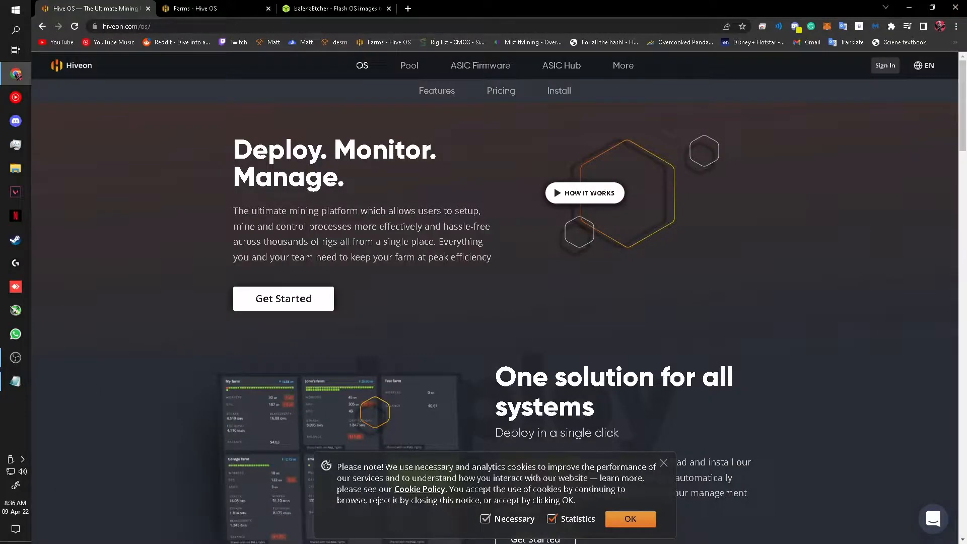
# Step: Launch Command Prompt as administrator, start diskpart and list all disks
pyautogui.click(16, 30)
pyautogui.write('cmd')
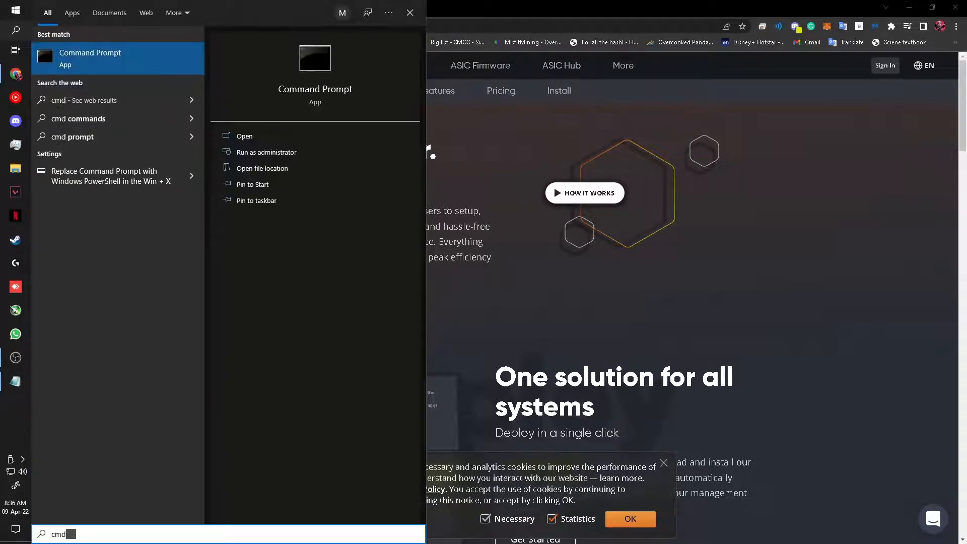
pyautogui.press('Return')
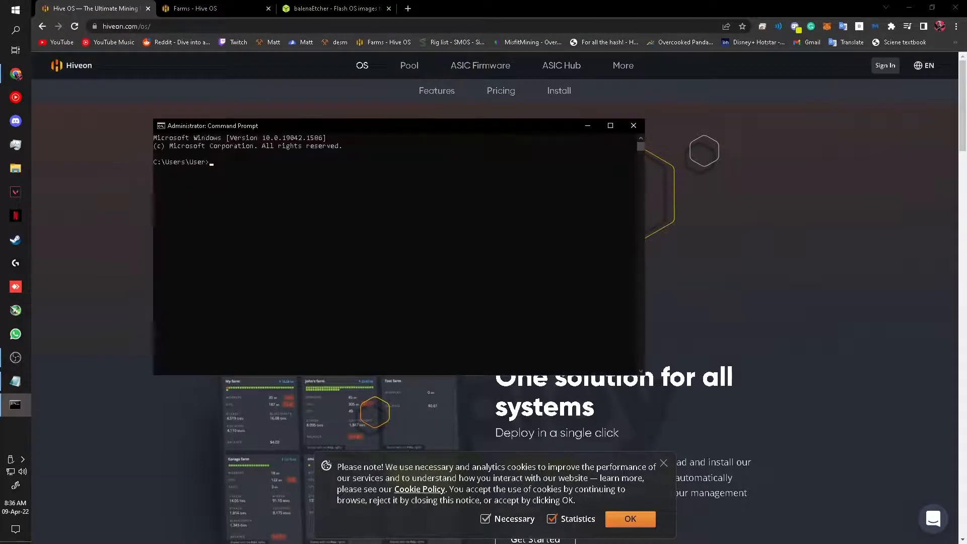
pyautogui.click(235, 178)
pyautogui.write('diskpart')
pyautogui.press('Return')
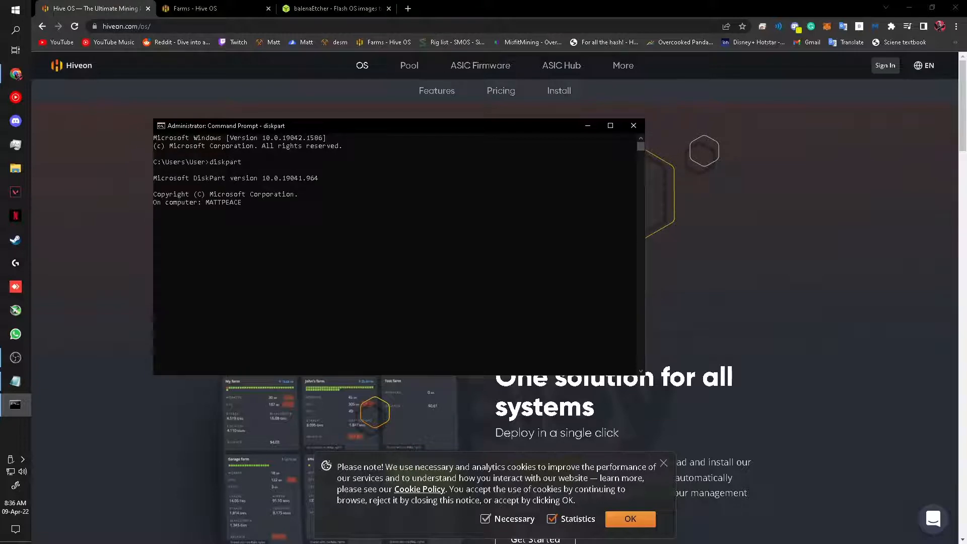
pyautogui.write('list disk')
pyautogui.press('Return')
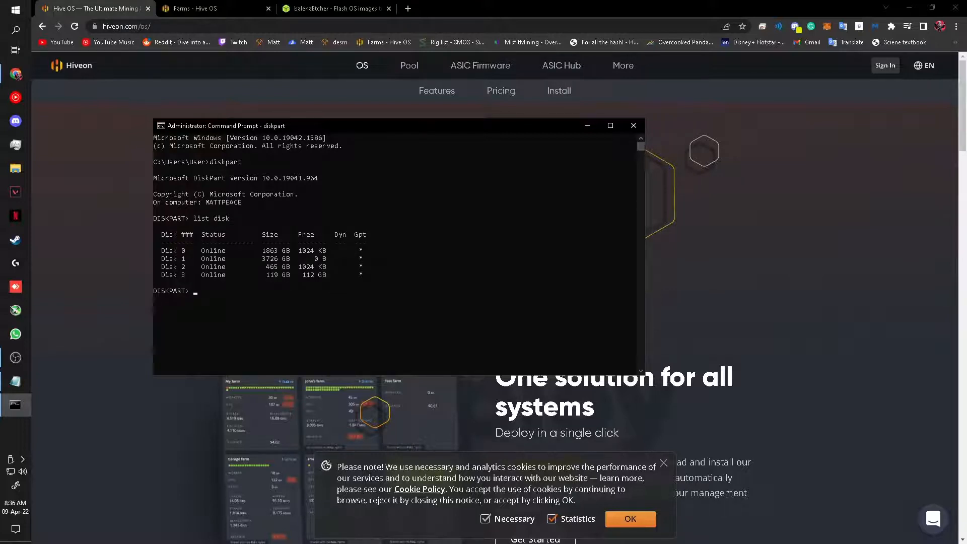
# Step: Select the 119 GB Disk 3 in diskpart with 'select disk 3'
pyautogui.moveTo(161, 275); pyautogui.dragTo(367, 274)
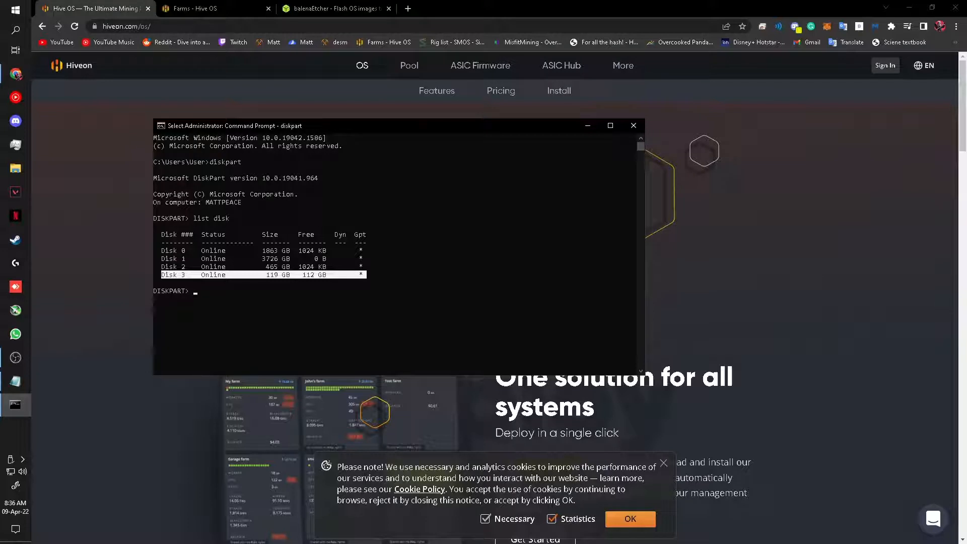
pyautogui.click(211, 291)
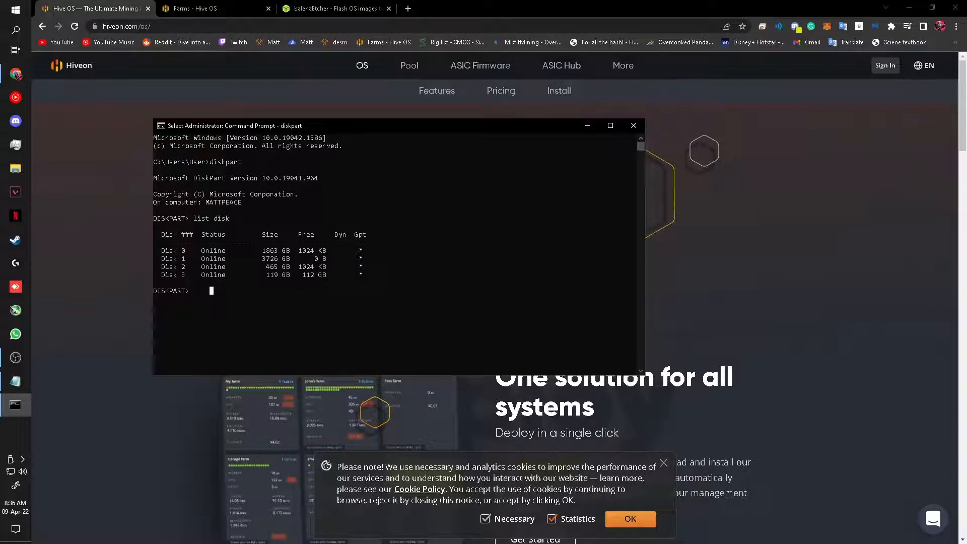
pyautogui.moveTo(162, 274); pyautogui.dragTo(331, 274)
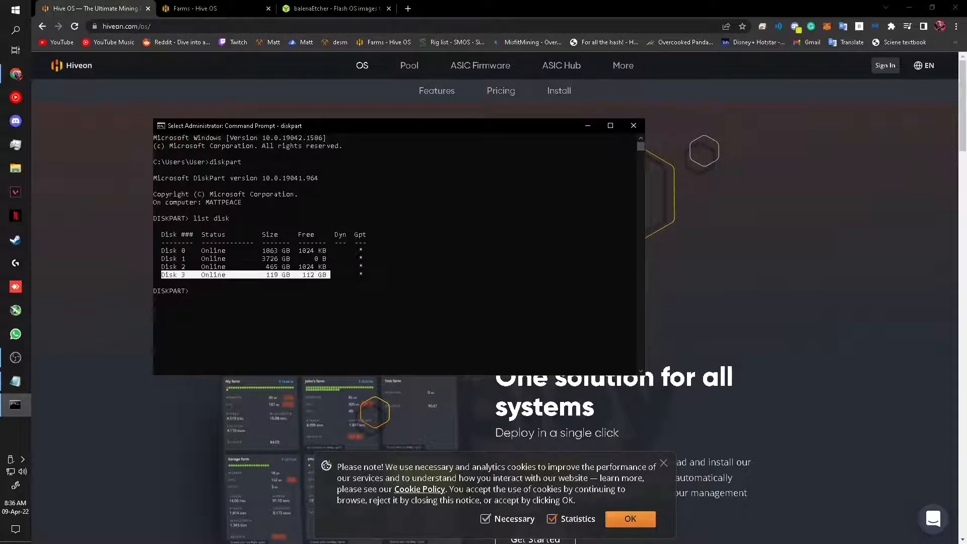
pyautogui.click(220, 291)
pyautogui.click(187, 290)
pyautogui.moveTo(191, 290); pyautogui.dragTo(196, 290)
pyautogui.write('se')
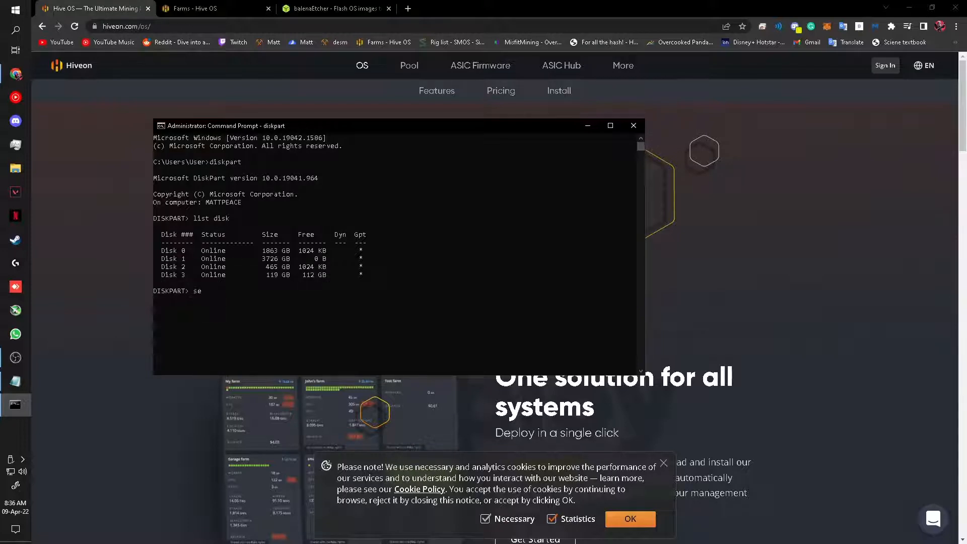
pyautogui.write('lect disk 3')
pyautogui.press('Return')
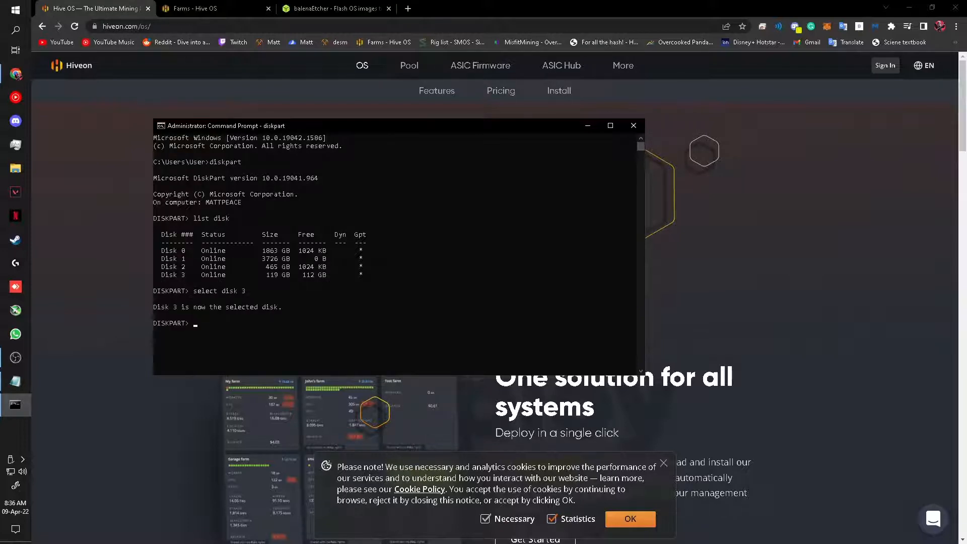
# Step: Confirm Disk 3 is starred as selected, run clean to wipe it, and close the console
pyautogui.write('list disk')
pyautogui.press('Return')
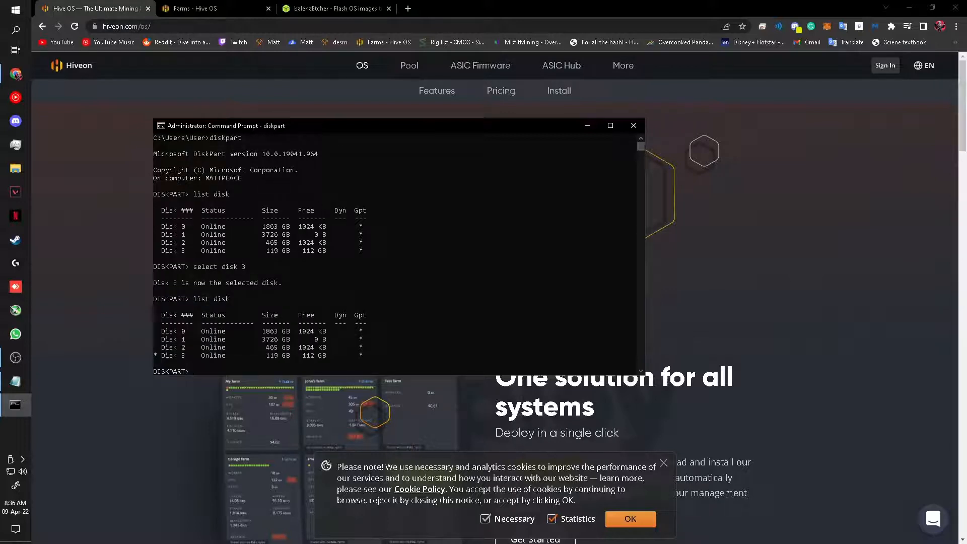
pyautogui.moveTo(154, 355); pyautogui.dragTo(366, 355)
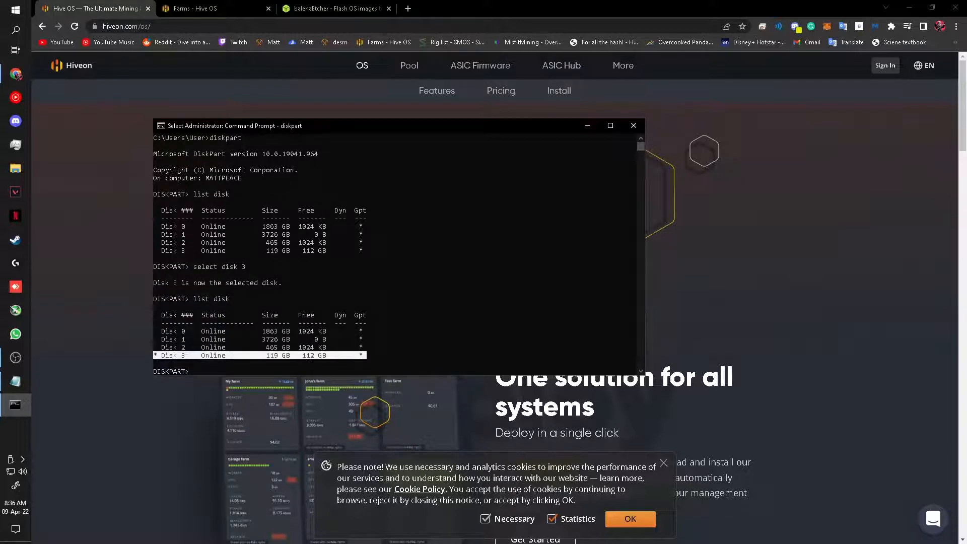
pyautogui.click(380, 355)
pyautogui.click(215, 371)
pyautogui.write('clean')
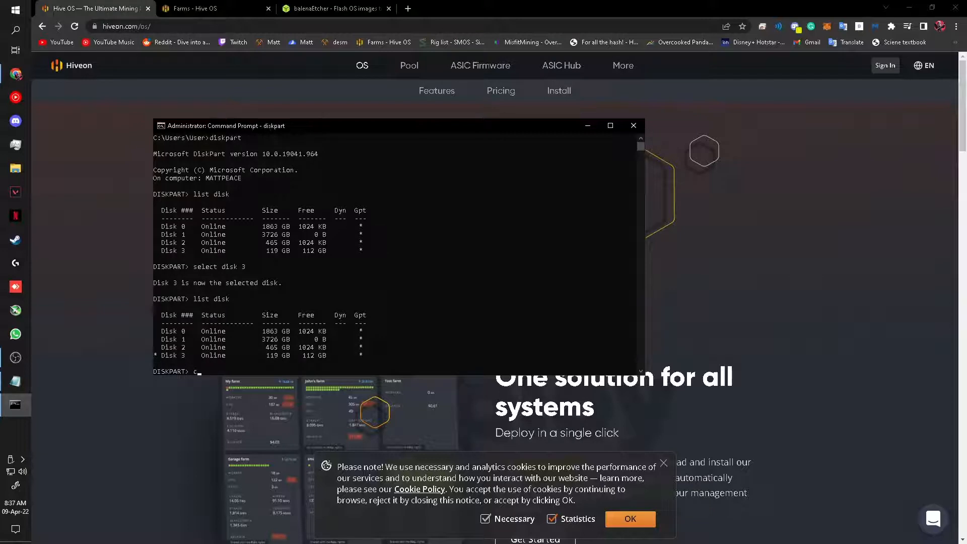
pyautogui.press('Return')
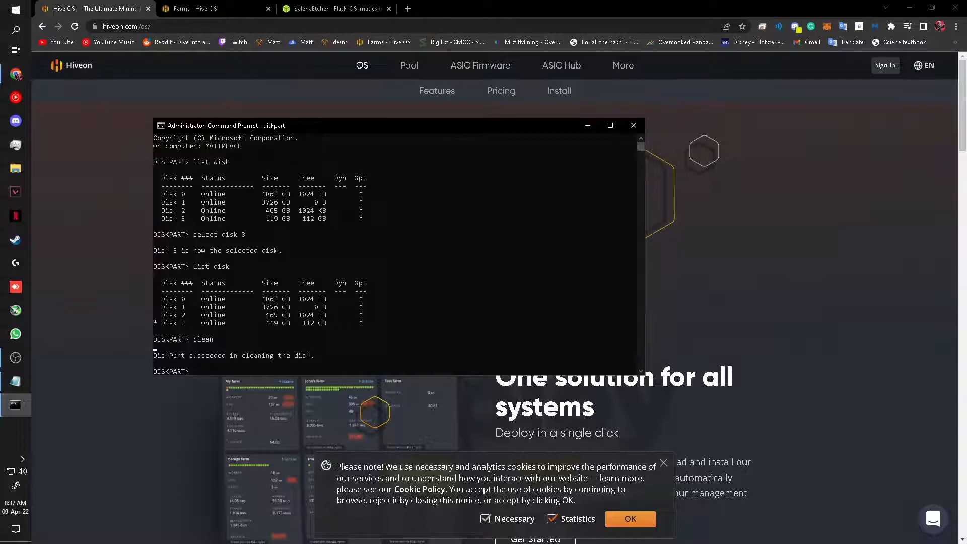
pyautogui.click(633, 126)
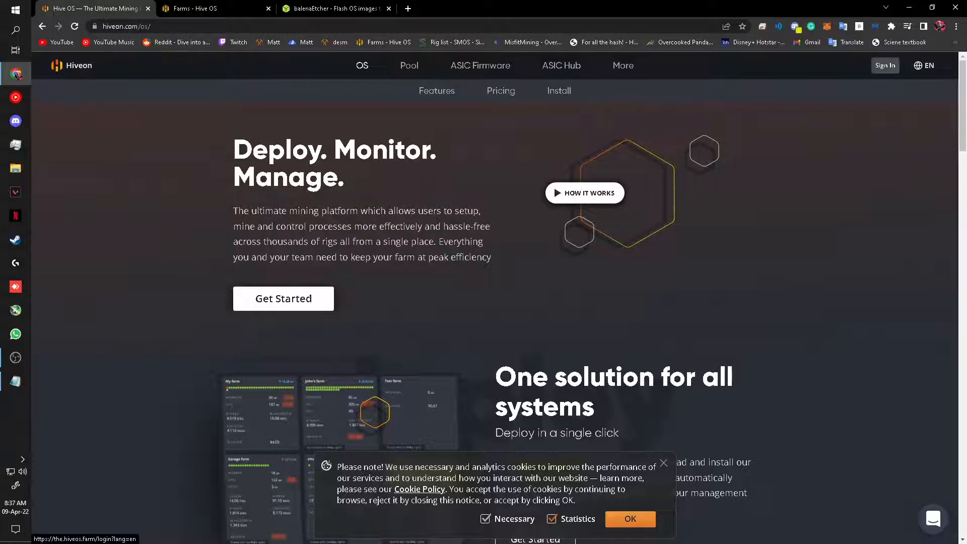
# Step: Sign in to the Hive OS farms dashboard, then check the balenaEtcher download page
pyautogui.click(885, 66)
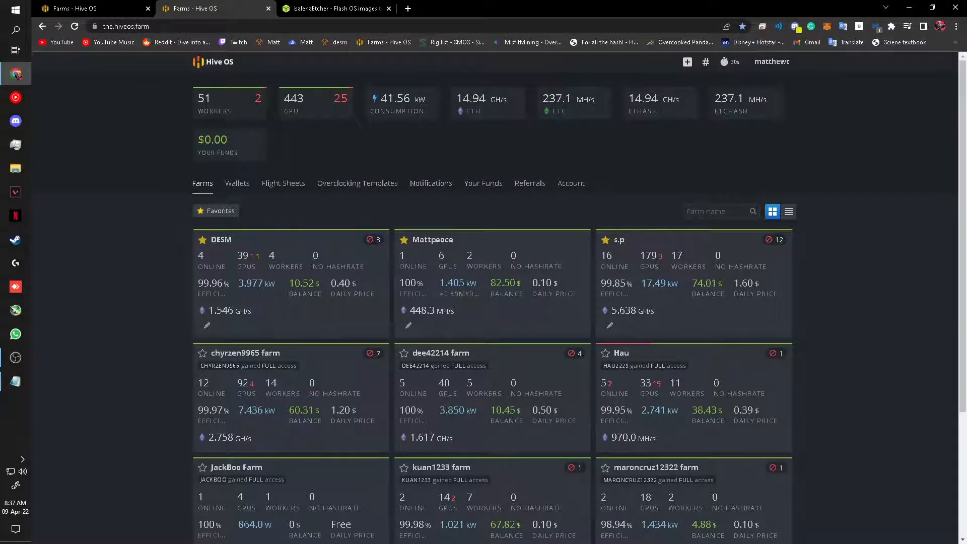
pyautogui.click(312, 8)
pyautogui.moveTo(202, 26); pyautogui.dragTo(107, 26)
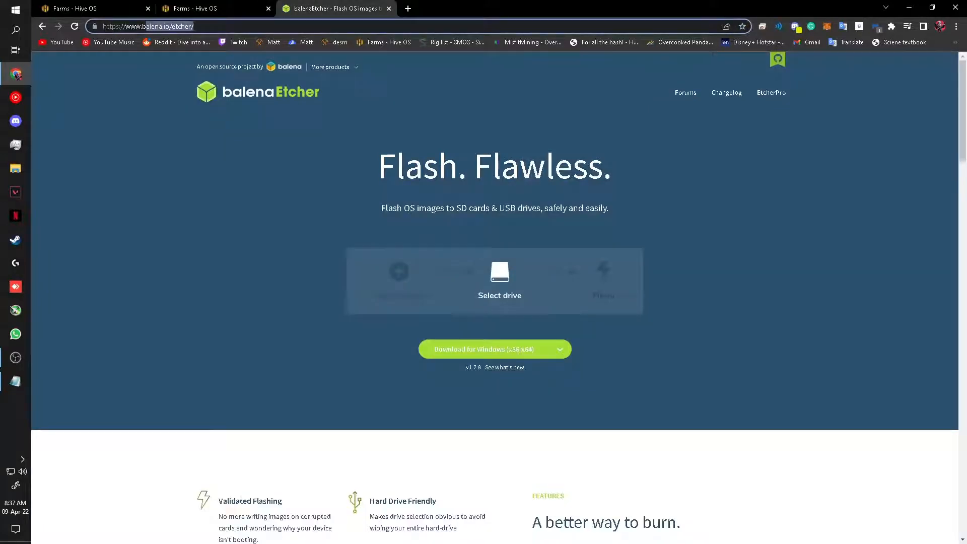
pyautogui.click(282, 151)
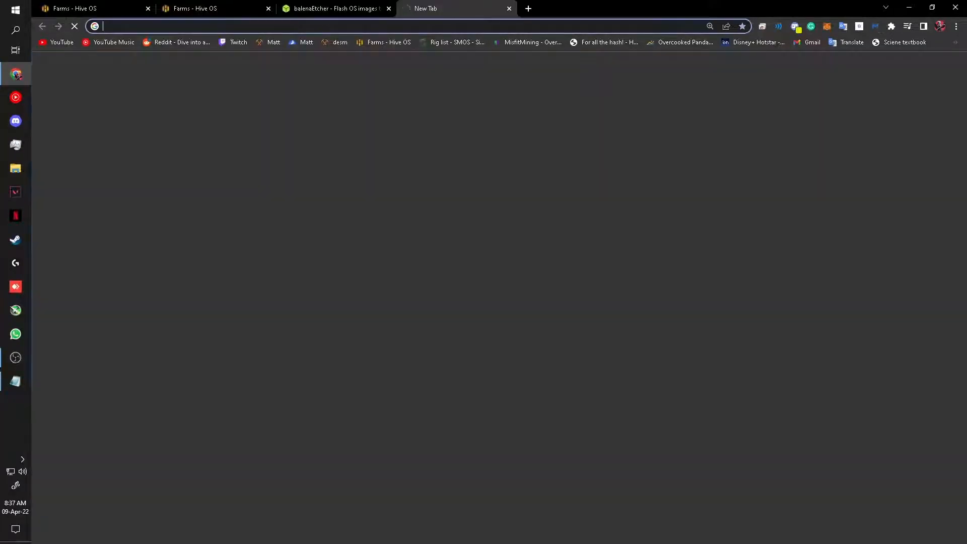
pyautogui.click(408, 8)
# Step: Search 'hiveos image', start the stable GPU image ZIP download, then cancel it
pyautogui.write('hiveos image')
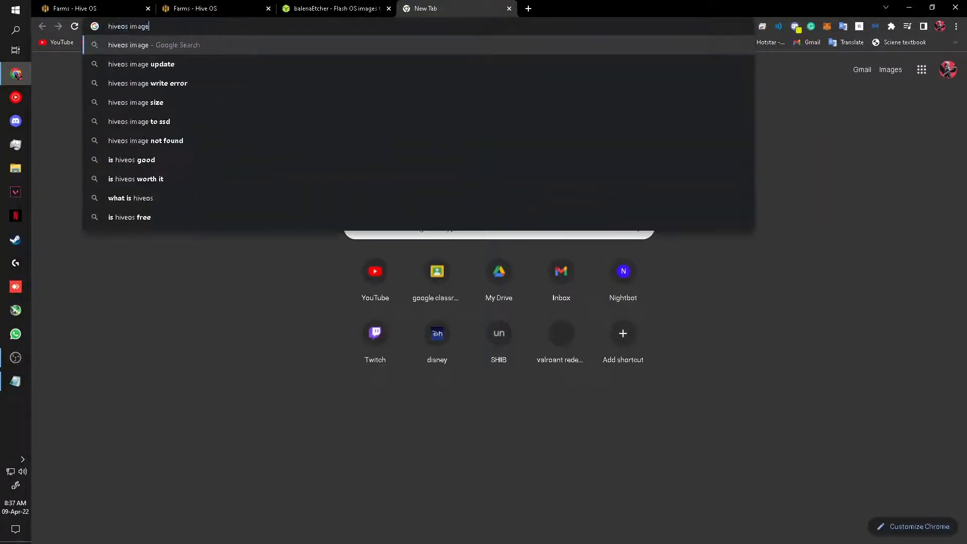
pyautogui.press('Return')
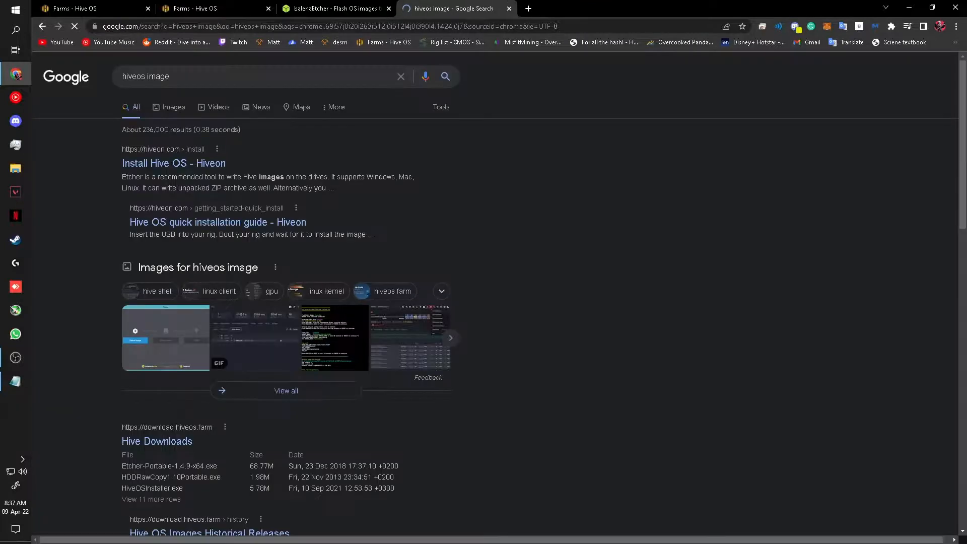
pyautogui.scroll(-3, 484, 298)
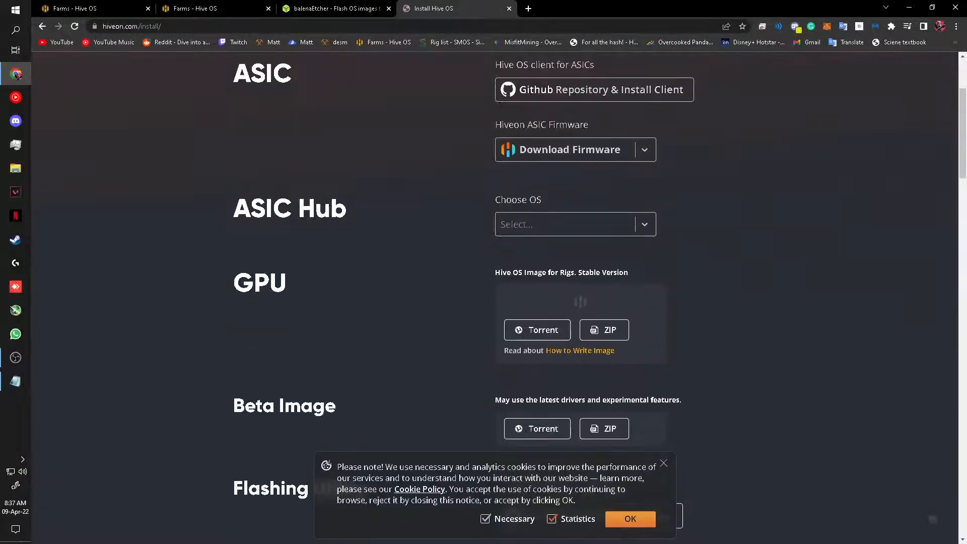
pyautogui.doubleClick(260, 232)
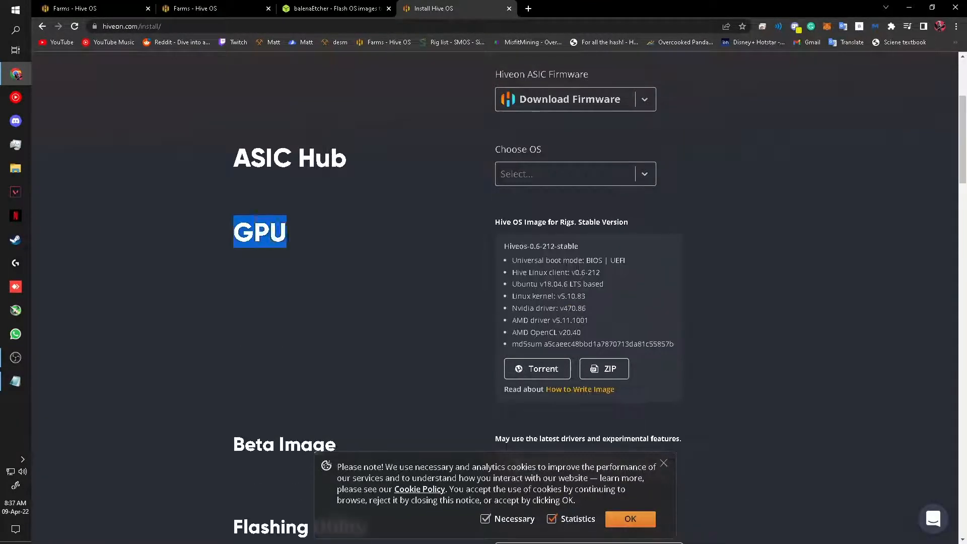
pyautogui.click(604, 368)
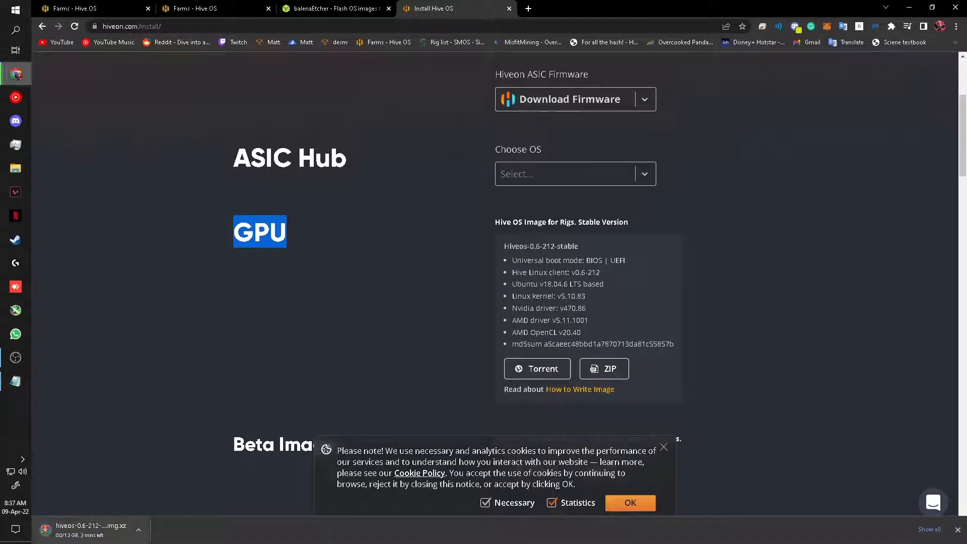
pyautogui.click(138, 530)
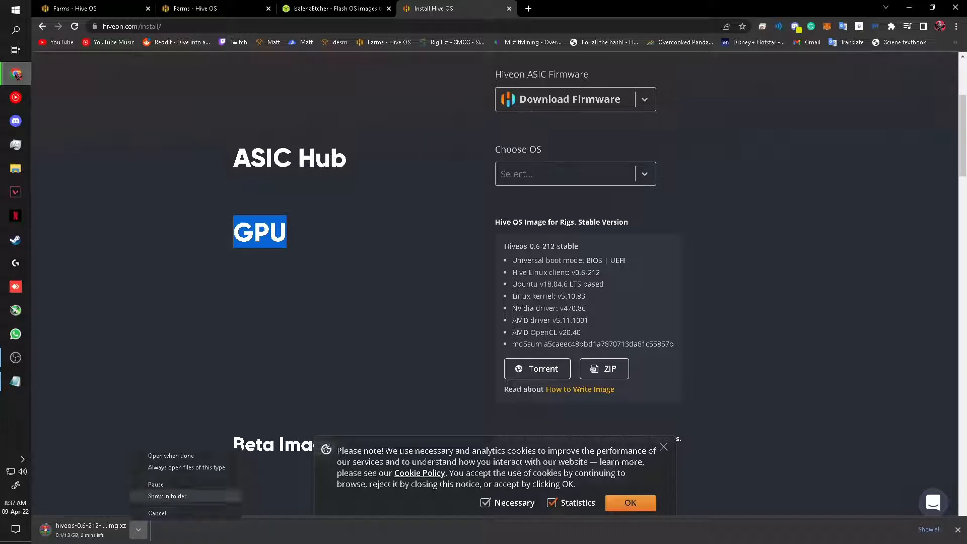
pyautogui.click(156, 512)
pyautogui.click(202, 322)
pyautogui.press('super')
pyautogui.write('ba')
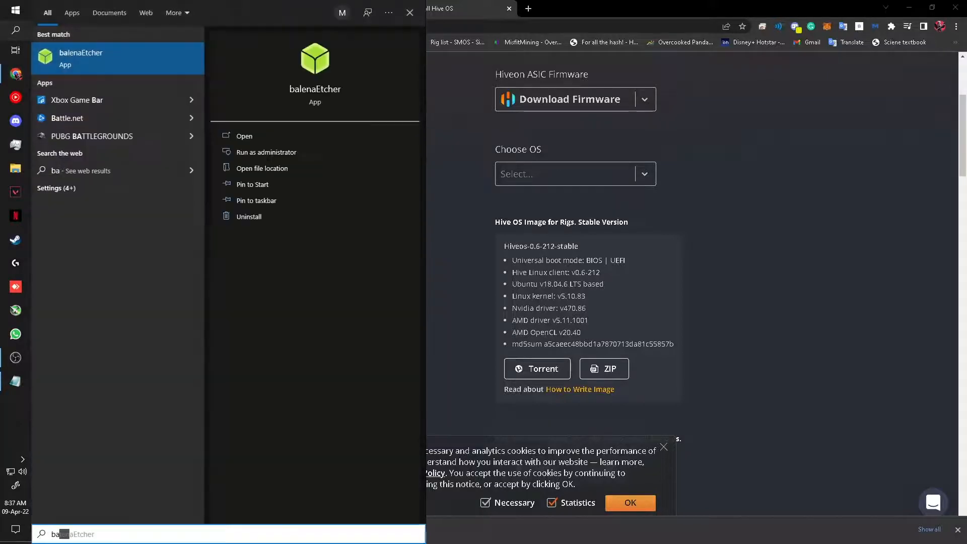
pyautogui.press('Return')
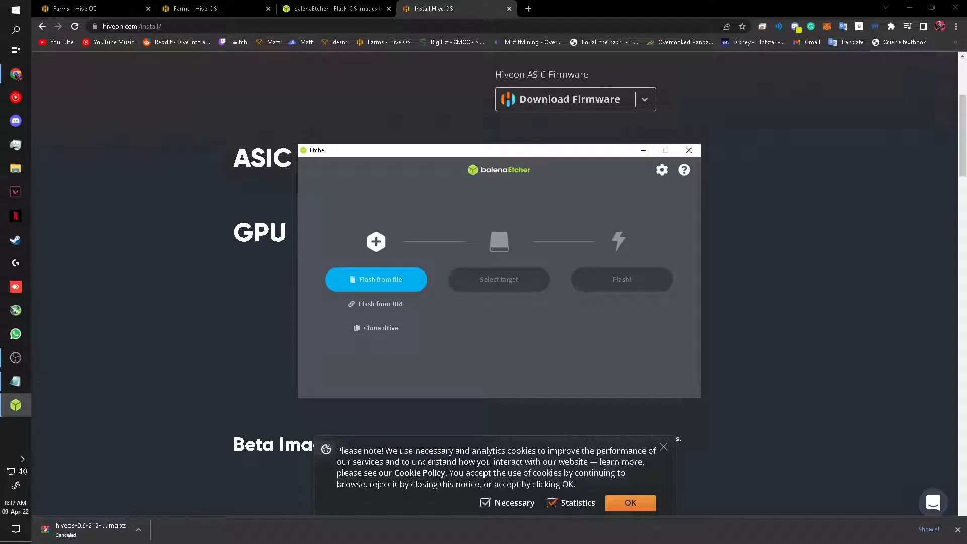
pyautogui.click(375, 279)
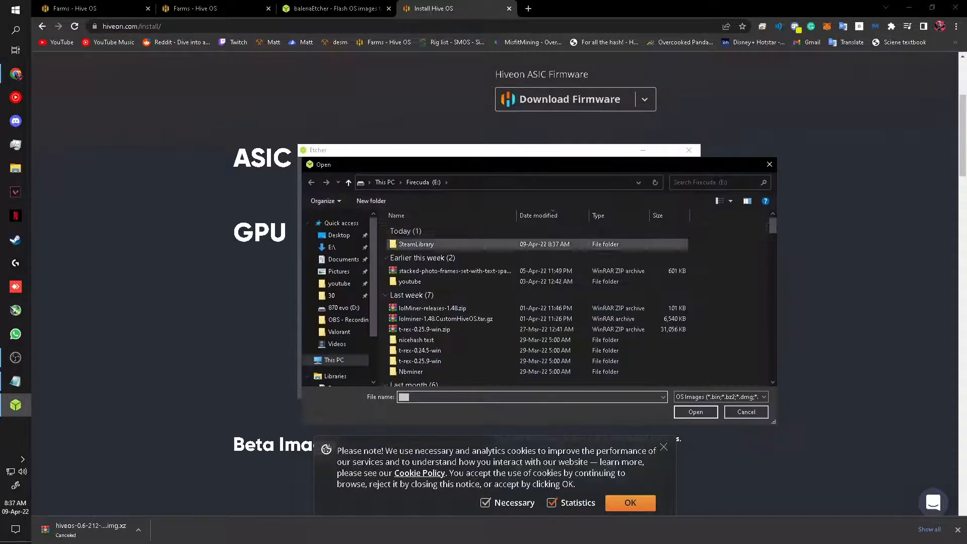
pyautogui.scroll(-2, 416, 280)
pyautogui.scroll(-5, 416, 279)
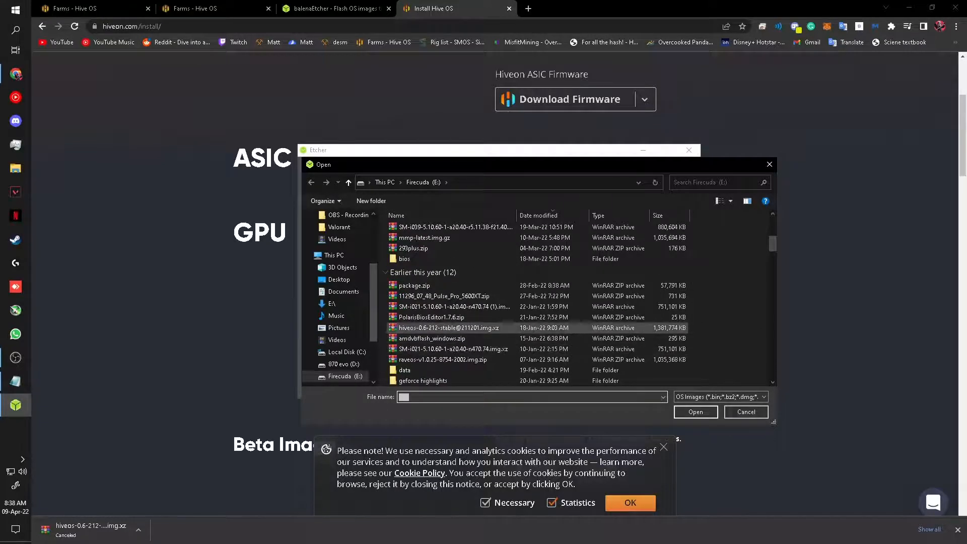
pyautogui.click(448, 328)
pyautogui.click(695, 411)
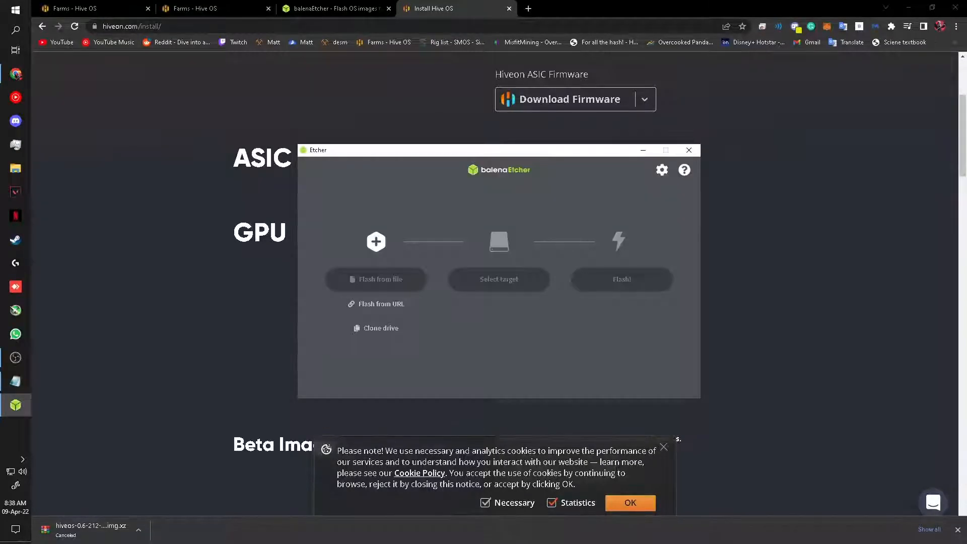
# Step: Target the 128 GB Vaseky drive and start flashing, accepting the large-drive warning
pyautogui.click(499, 279)
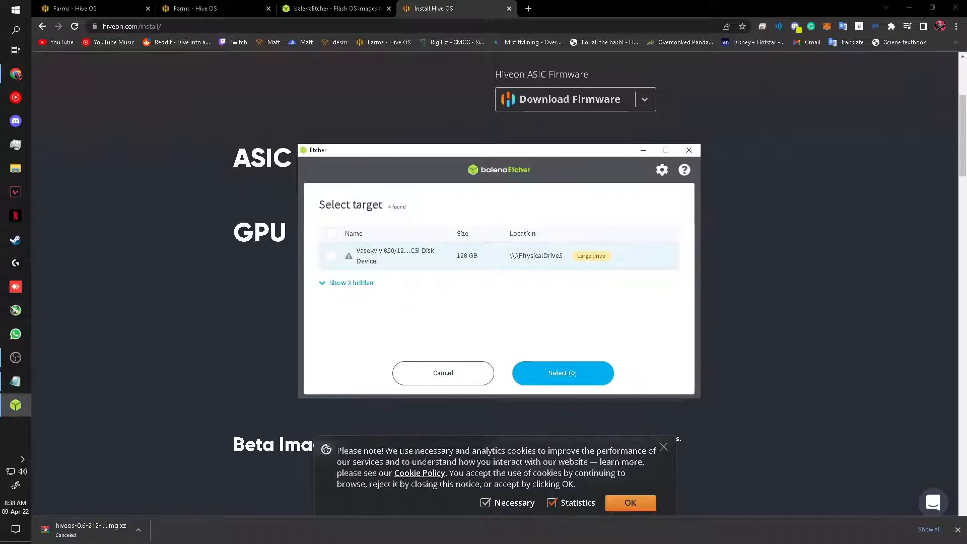
pyautogui.click(331, 255)
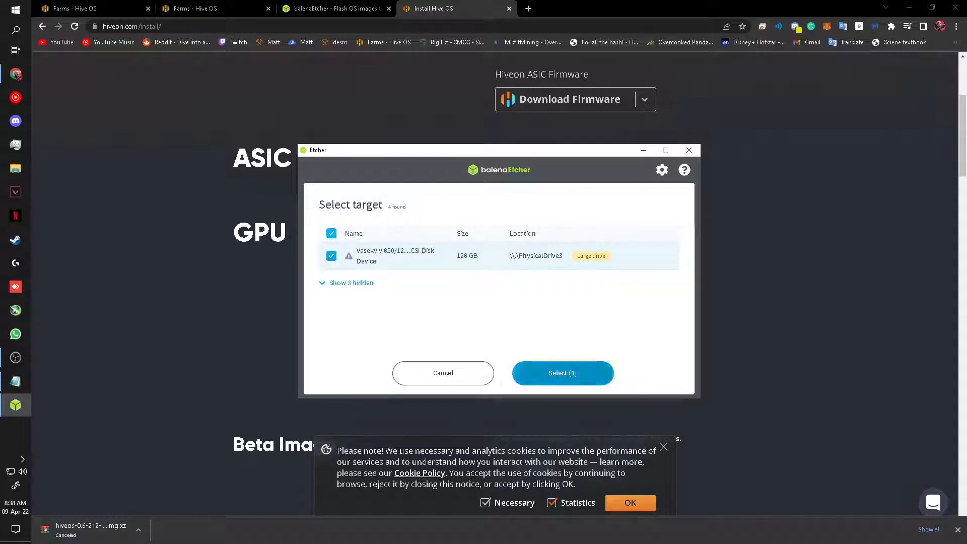
pyautogui.click(563, 373)
pyautogui.click(623, 279)
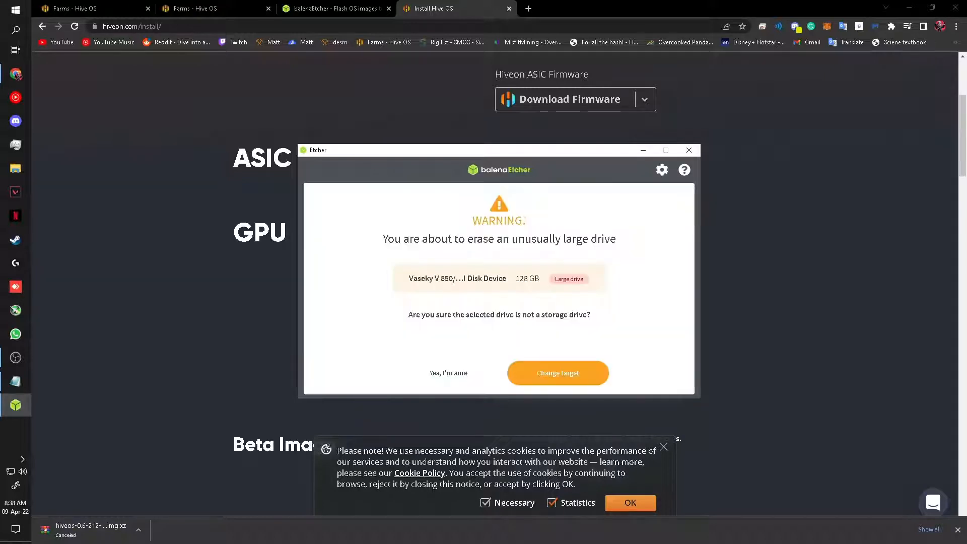
pyautogui.click(448, 373)
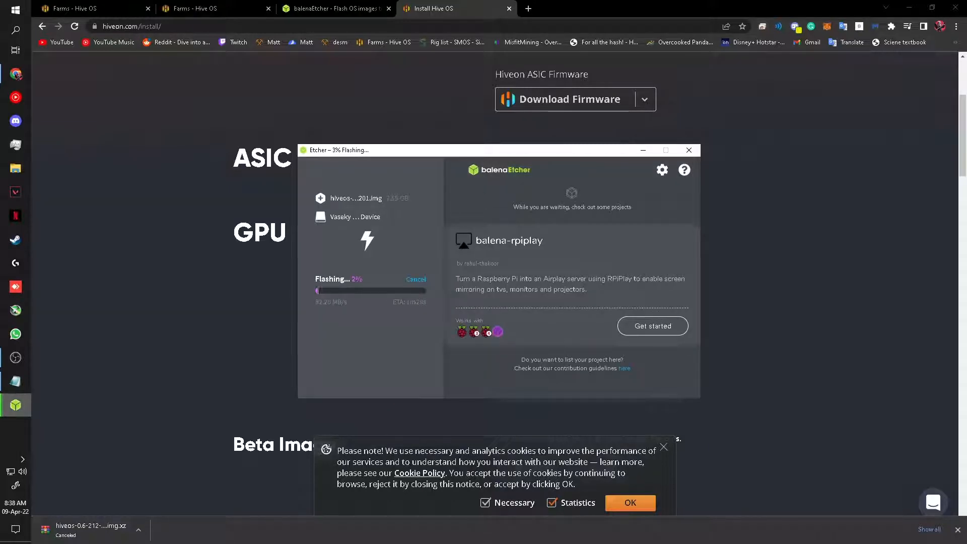
# Step: Create a new Hive OS farm named 'Test'
pyautogui.click(644, 150)
pyautogui.click(211, 8)
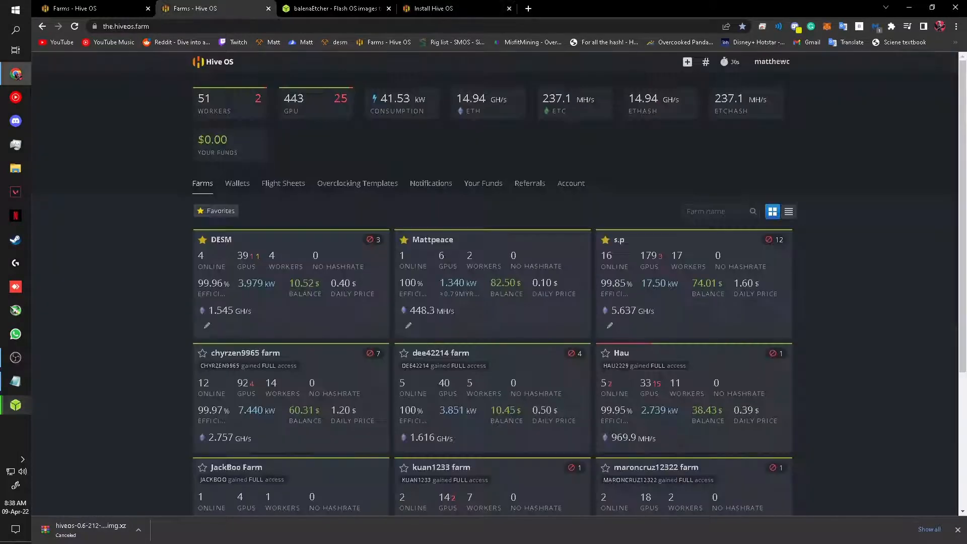
pyautogui.click(687, 61)
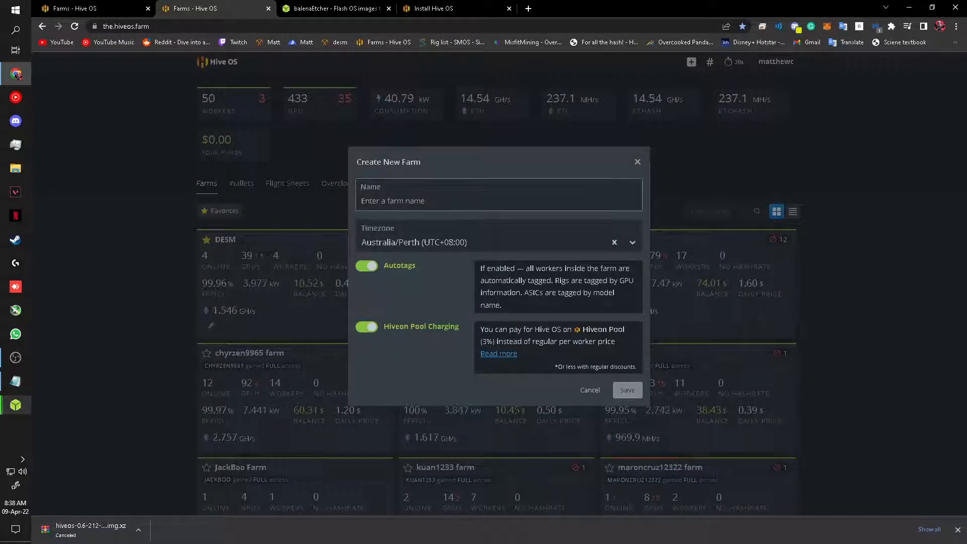
pyautogui.write('Test')
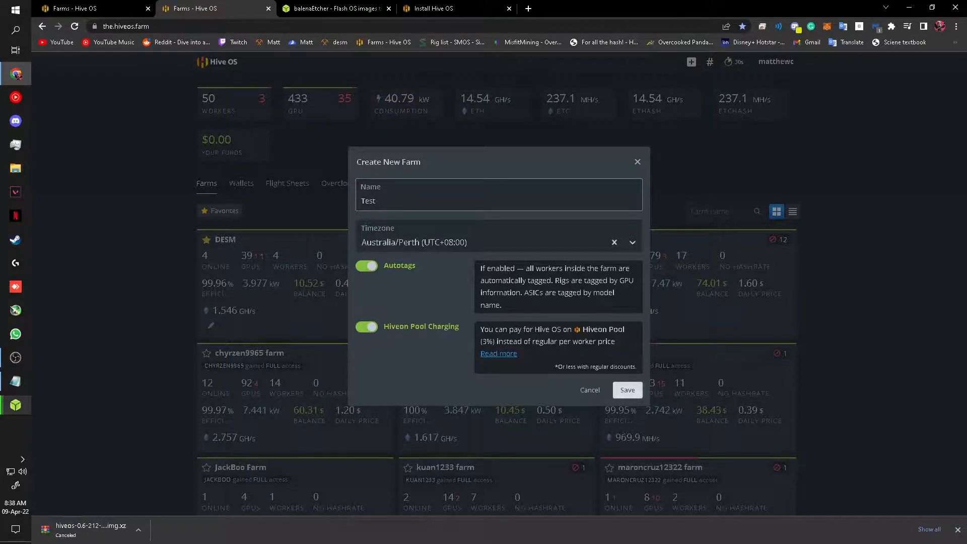
pyautogui.click(634, 388)
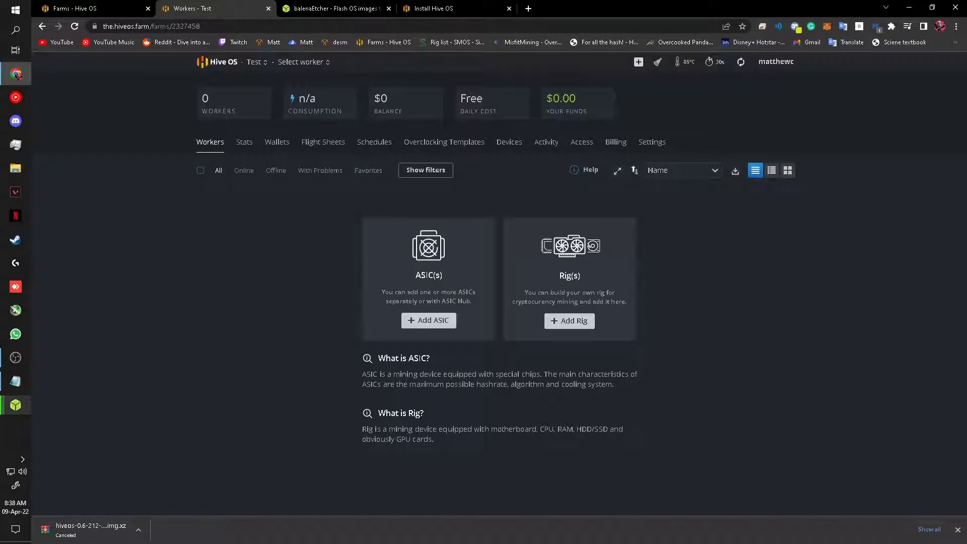
# Step: Add a GPU rig worker via 'Install Hive OS to your rig drive' and view its flight sheet settings
pyautogui.click(638, 61)
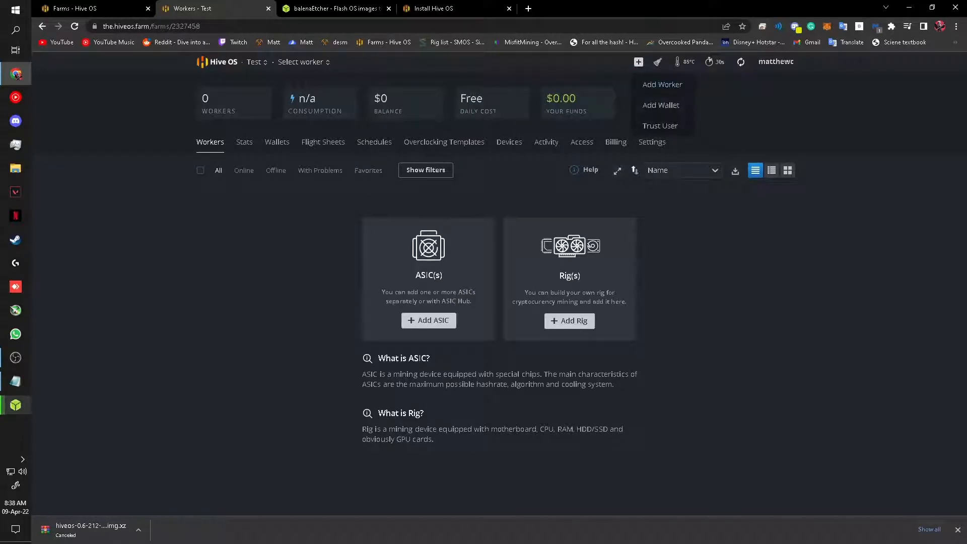
pyautogui.click(662, 84)
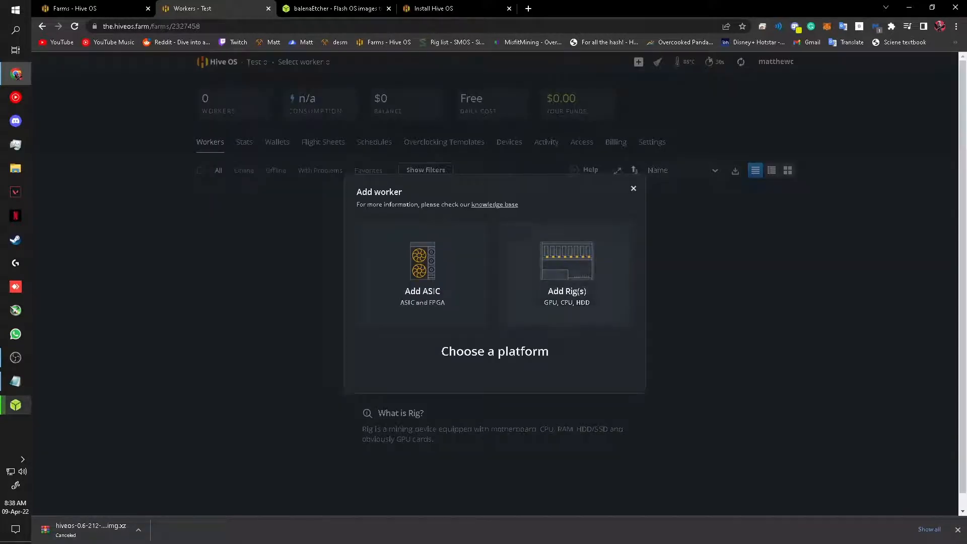
pyautogui.click(567, 274)
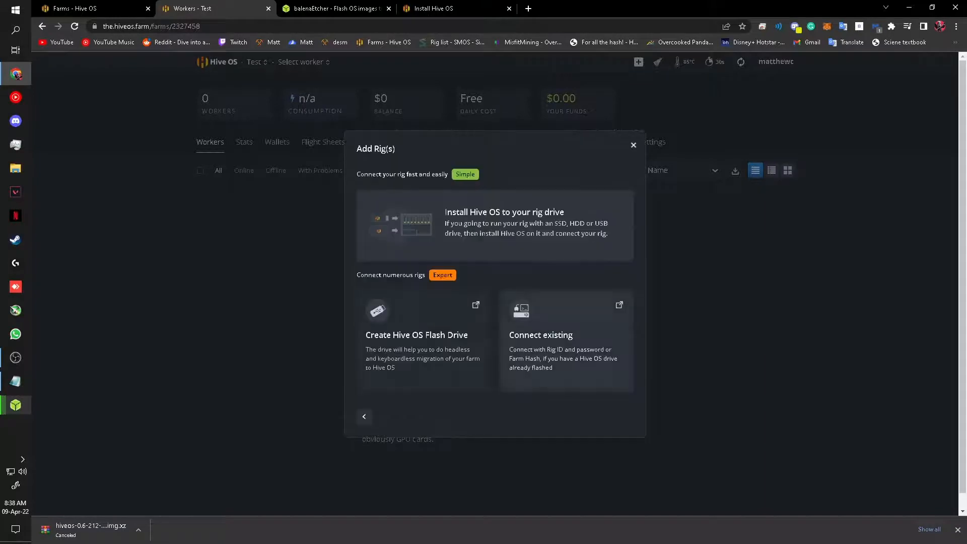
pyautogui.click(529, 227)
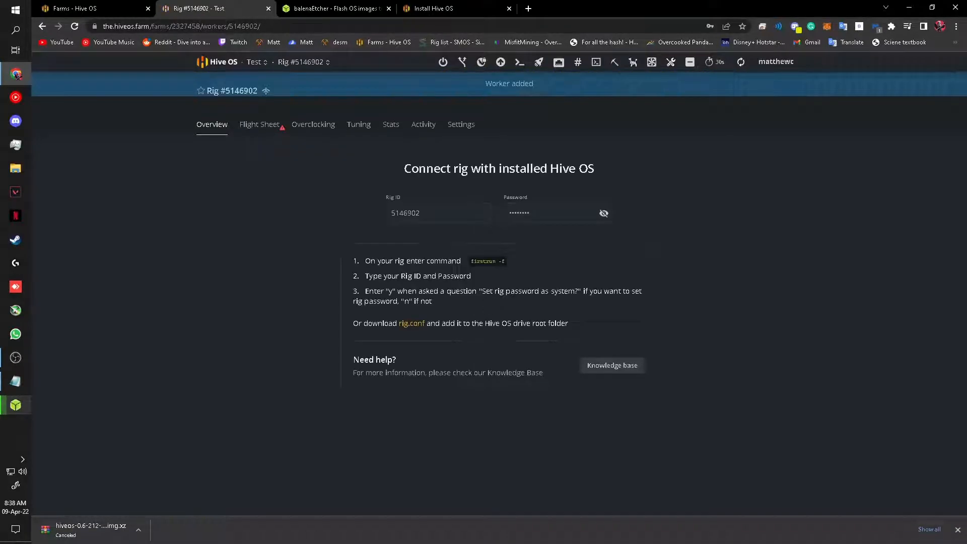
pyautogui.moveTo(240, 117)
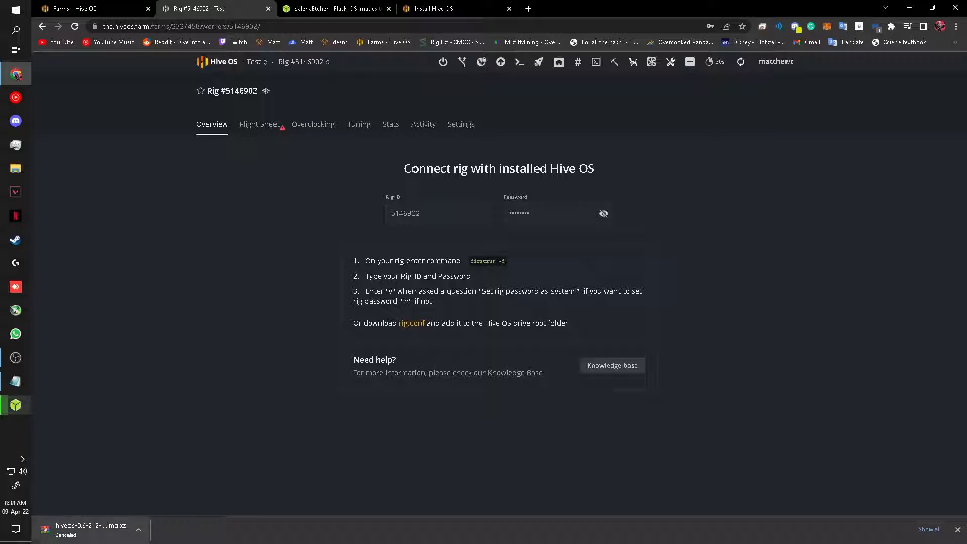
pyautogui.hotkey('alt', 'Tab')
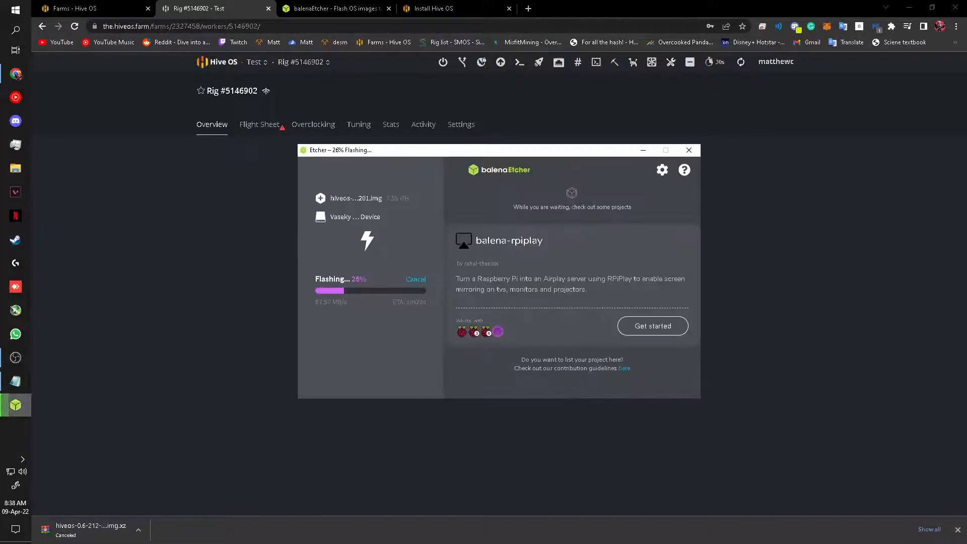
pyautogui.hotkey('alt', 'Tab')
pyautogui.click(260, 125)
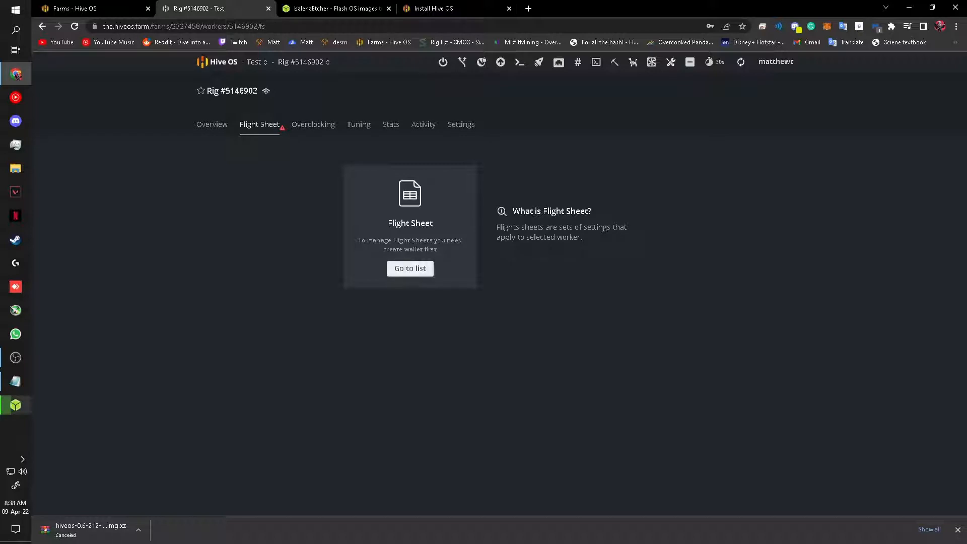
# Step: Start a new flight sheet in the Test farm with ETH as the coin
pyautogui.click(410, 268)
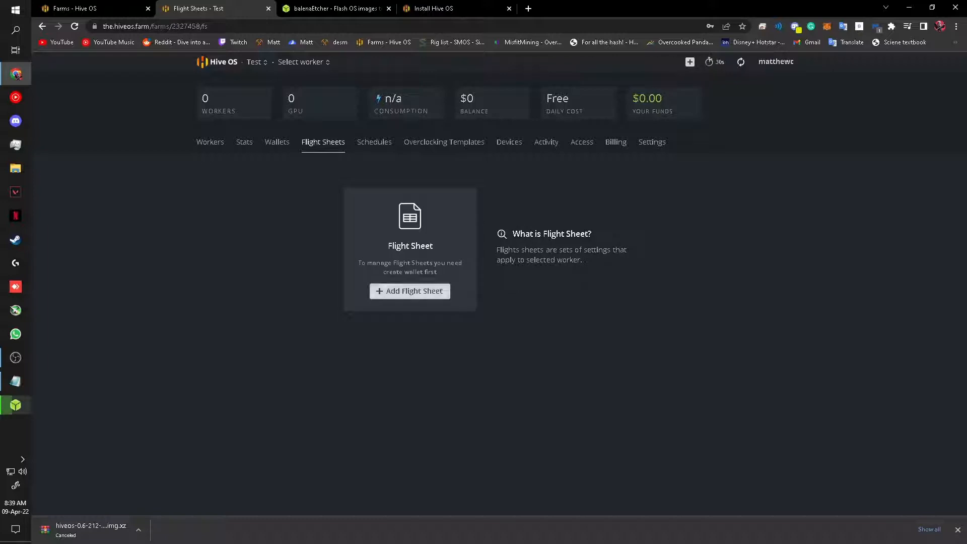
pyautogui.click(410, 291)
pyautogui.click(282, 209)
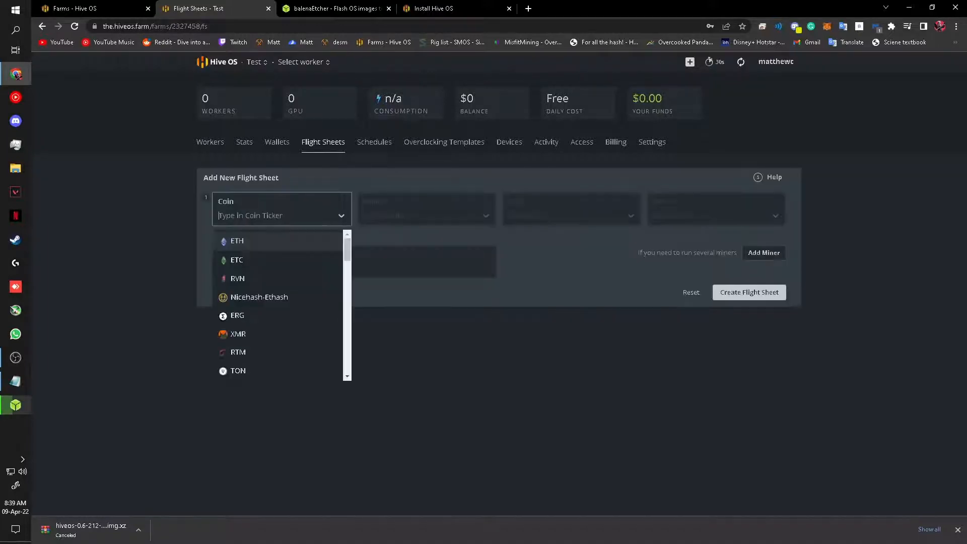
pyautogui.click(262, 240)
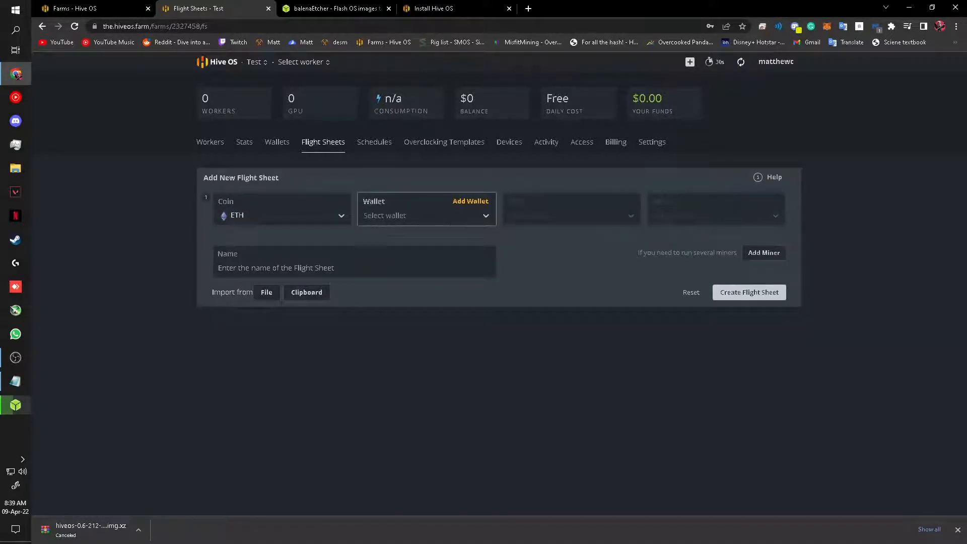
# Step: Look over the New Wallet form, dismiss it unsaved, and show the saved wallets
pyautogui.click(421, 215)
pyautogui.click(470, 201)
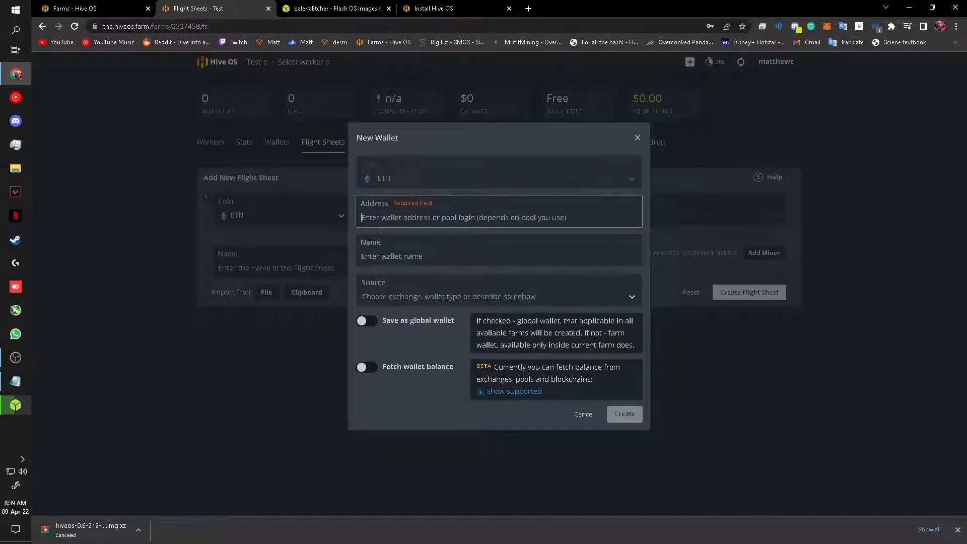
pyautogui.click(367, 204)
pyautogui.moveTo(366, 203); pyautogui.dragTo(389, 203)
pyautogui.click(383, 256)
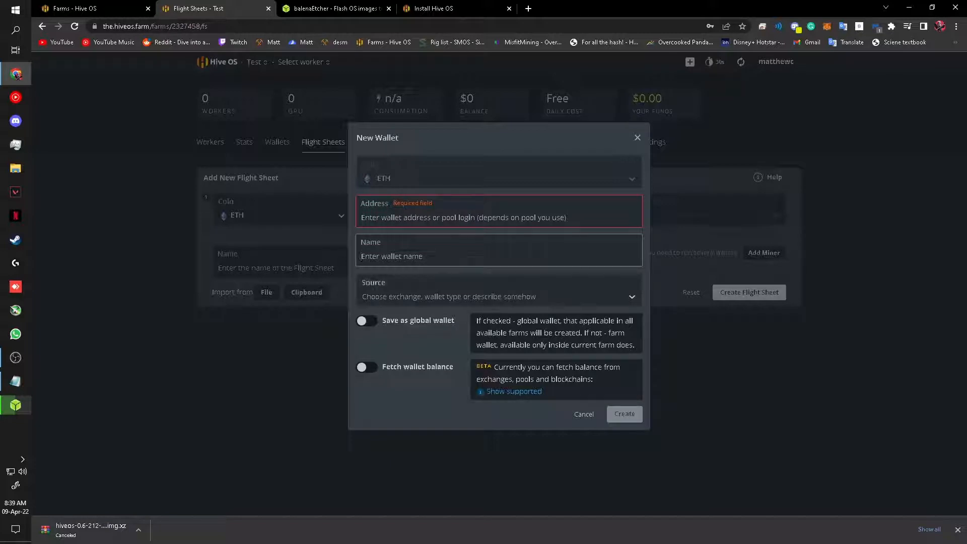
pyautogui.click(383, 295)
pyautogui.click(383, 294)
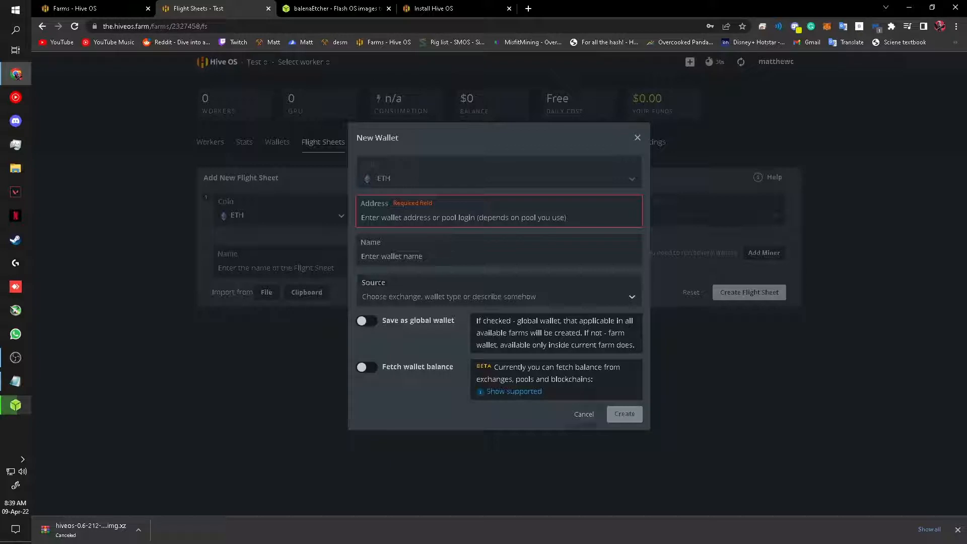
pyautogui.press('Escape')
pyautogui.click(426, 215)
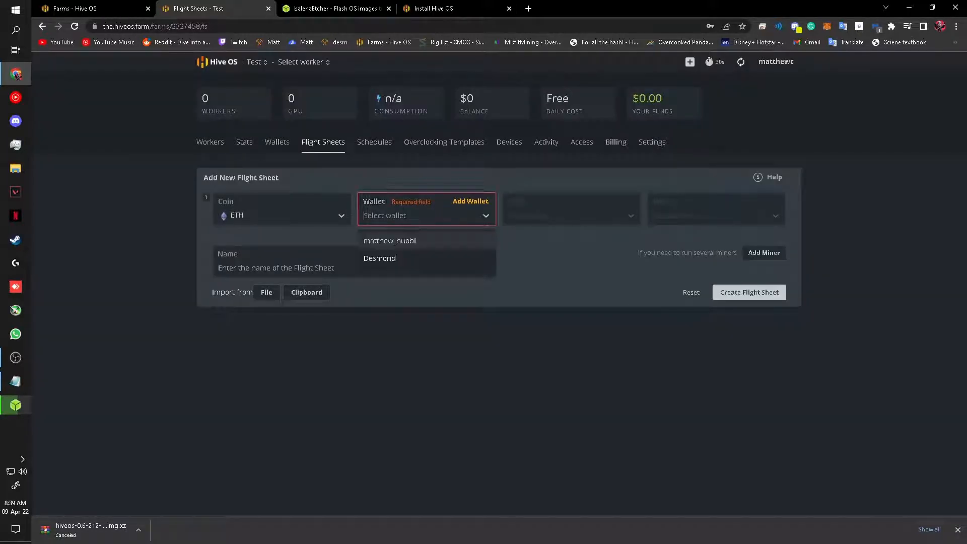
# Step: Use the existing wallet and flexpool with SSL on the Singapore server
pyautogui.click(403, 240)
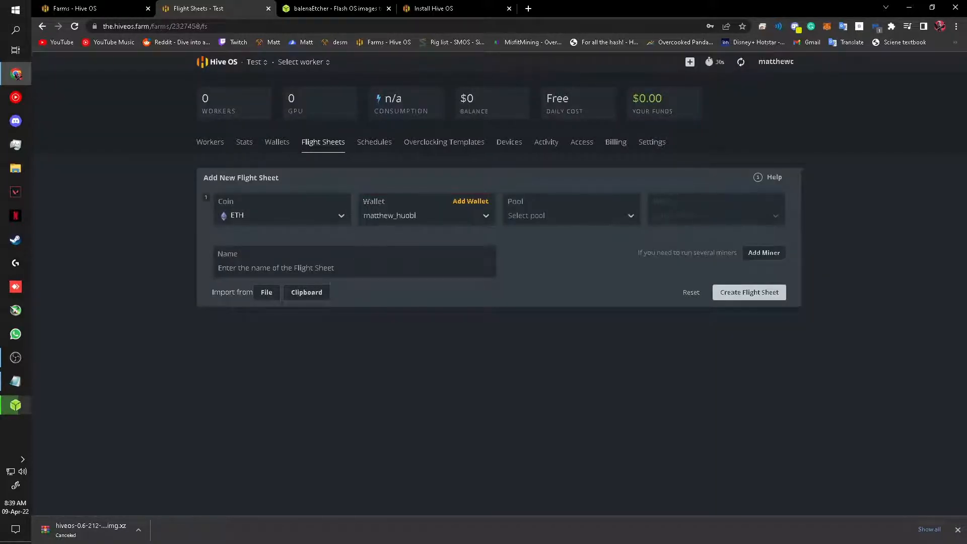
pyautogui.click(568, 216)
pyautogui.scroll(-3, 568, 297)
pyautogui.write('fl')
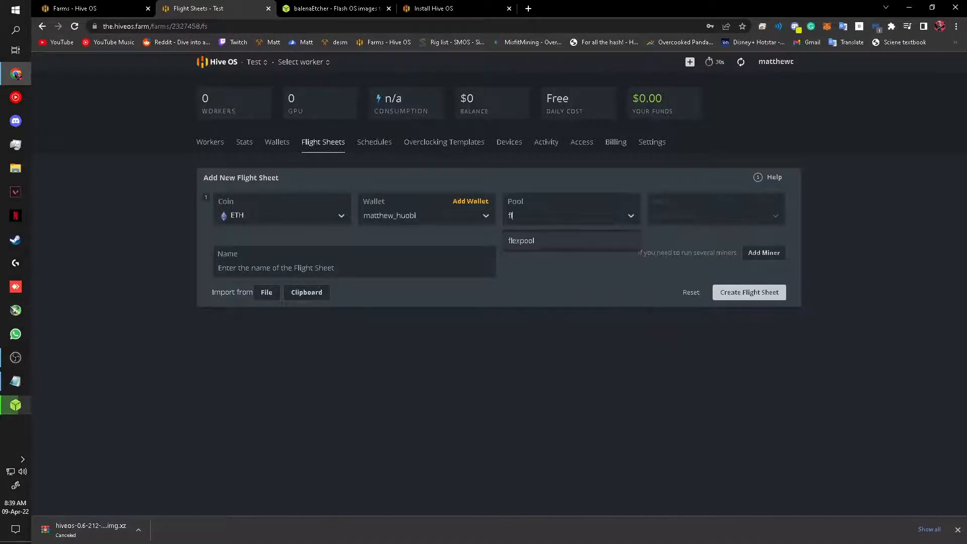
pyautogui.write('ex')
pyautogui.press('Return')
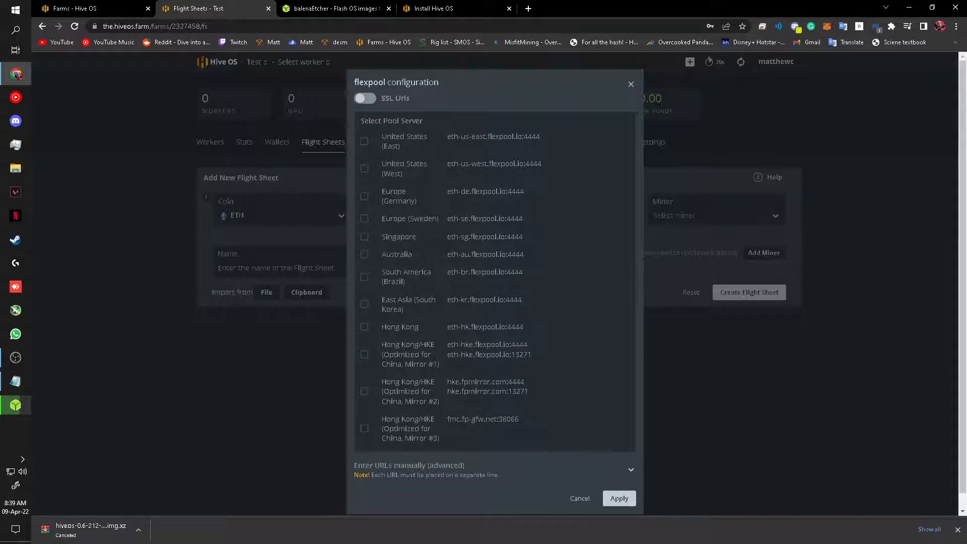
pyautogui.click(365, 98)
pyautogui.scroll(-1, 494, 282)
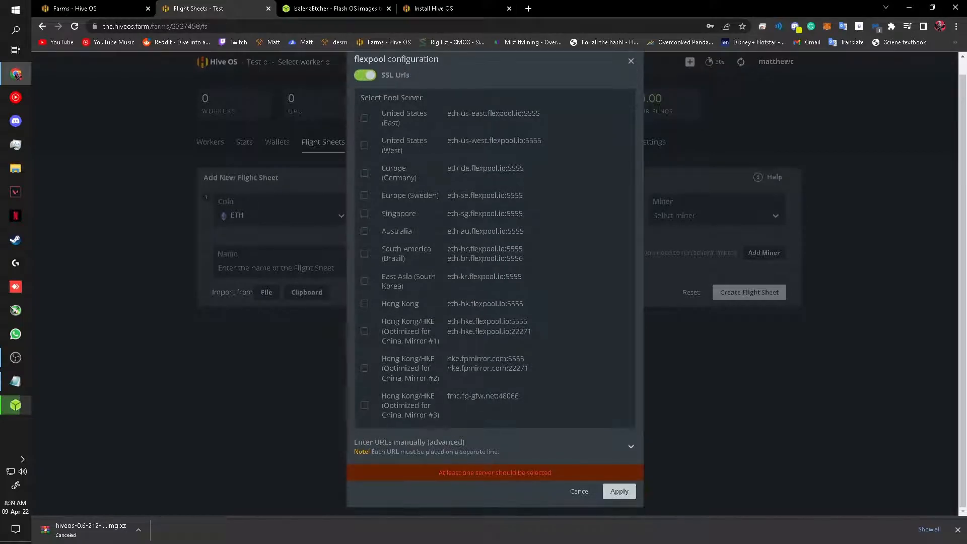
pyautogui.click(365, 214)
pyautogui.click(619, 483)
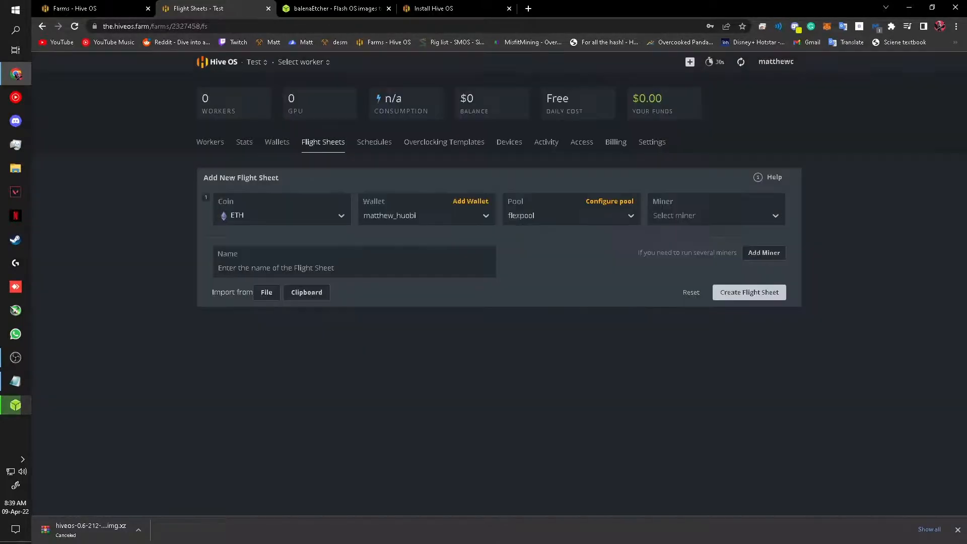
# Step: Settle on T-Rex Miner as the miner, name the sheet 'T-Rex Miner', and create it
pyautogui.click(716, 215)
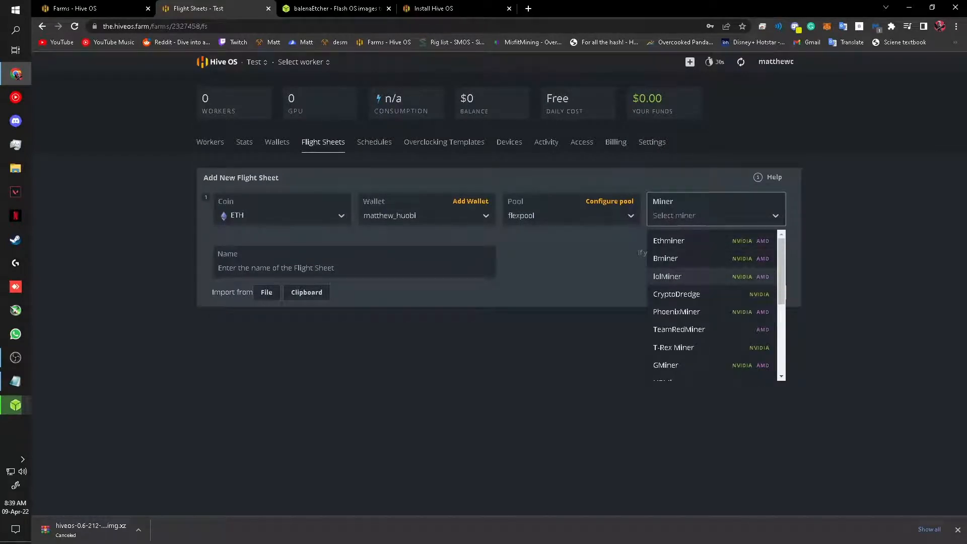
pyautogui.click(678, 329)
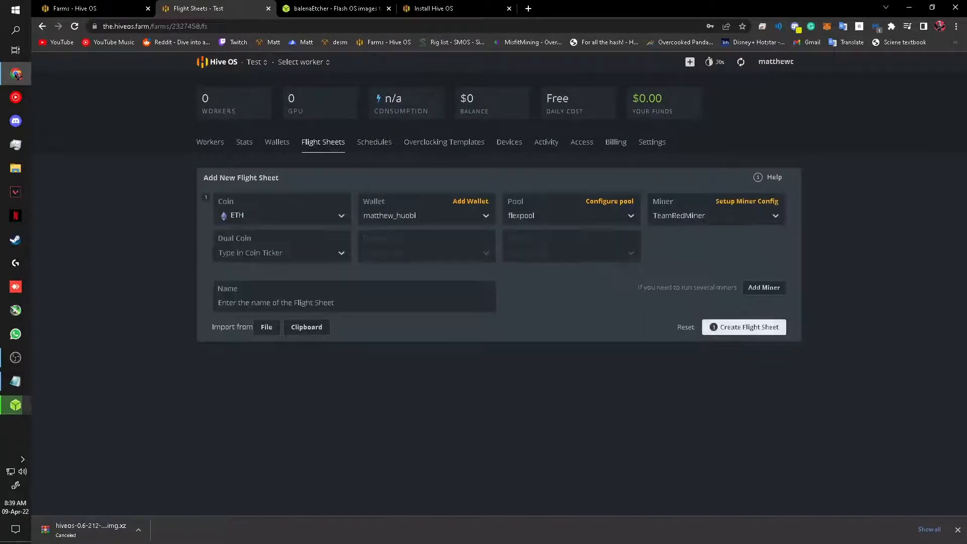
pyautogui.click(716, 215)
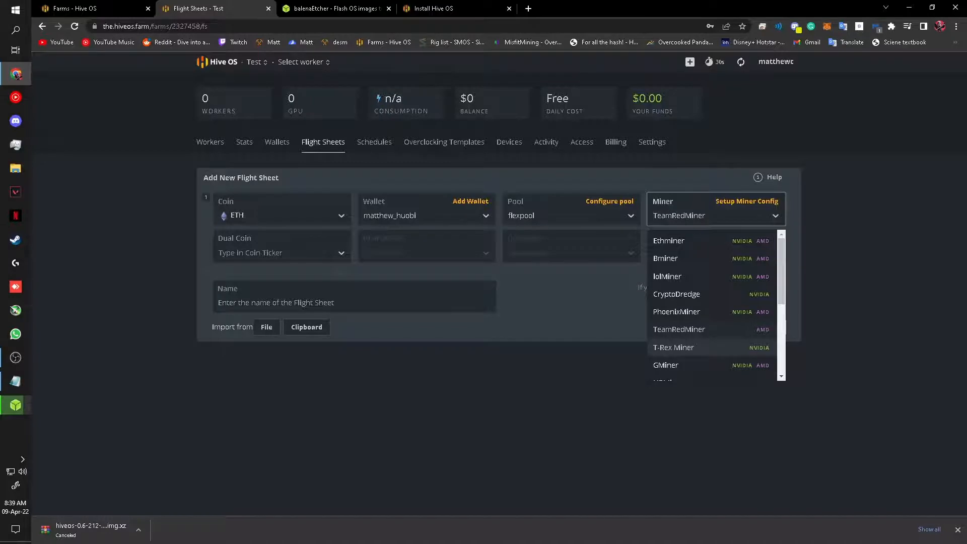
pyautogui.click(673, 347)
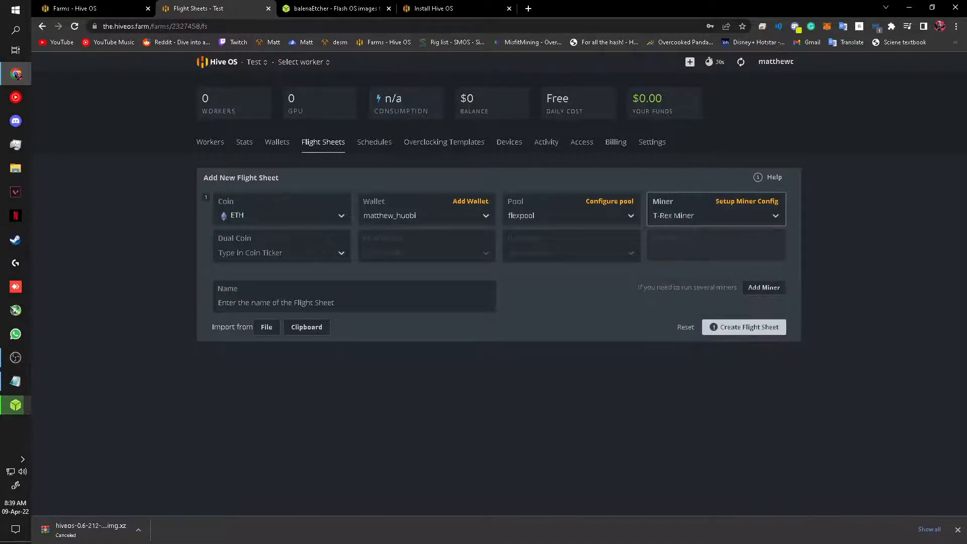
pyautogui.click(705, 216)
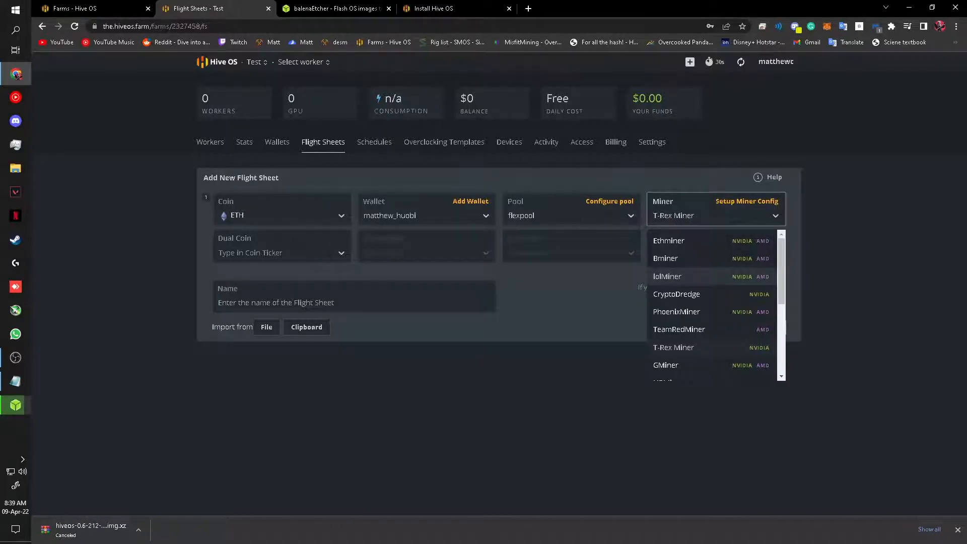
pyautogui.click(667, 276)
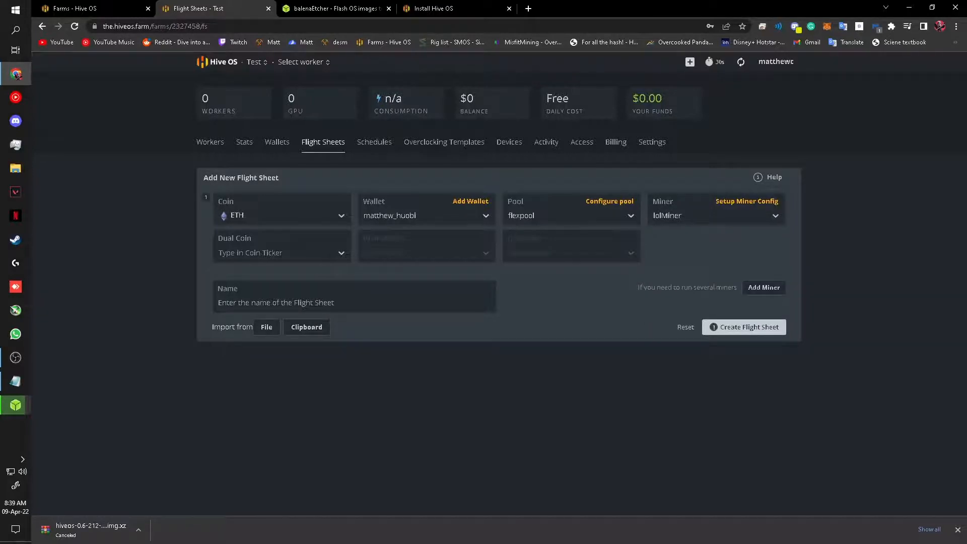
pyautogui.click(706, 215)
pyautogui.click(673, 347)
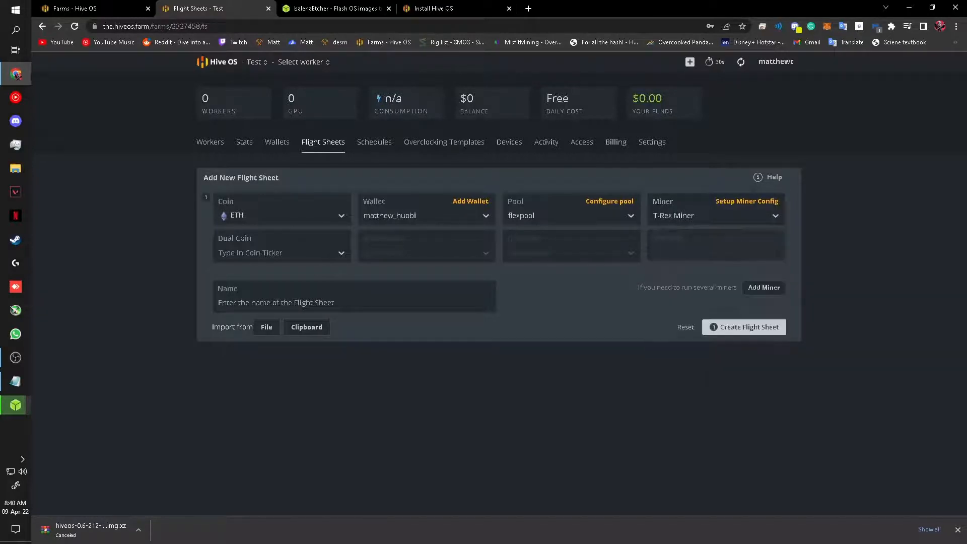
pyautogui.click(303, 303)
pyautogui.write('T-R')
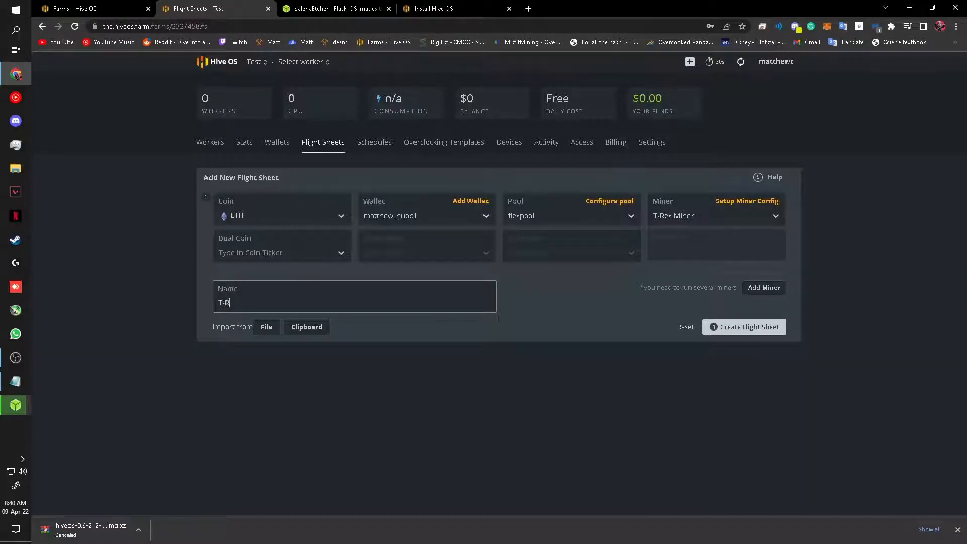
pyautogui.write('ex Miner')
pyautogui.click(744, 327)
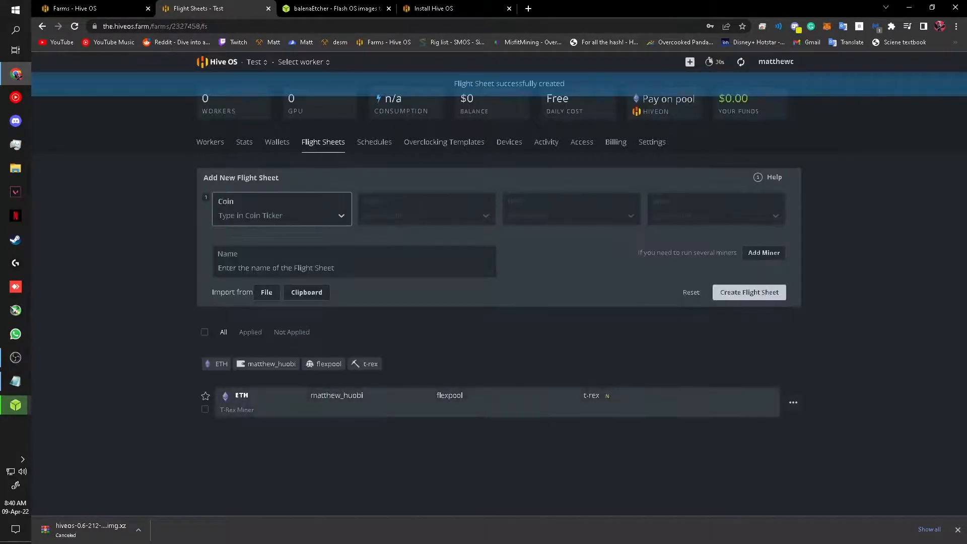
# Step: Open the rig from Workers and apply the T-Rex Miner flight sheet to it
pyautogui.click(210, 142)
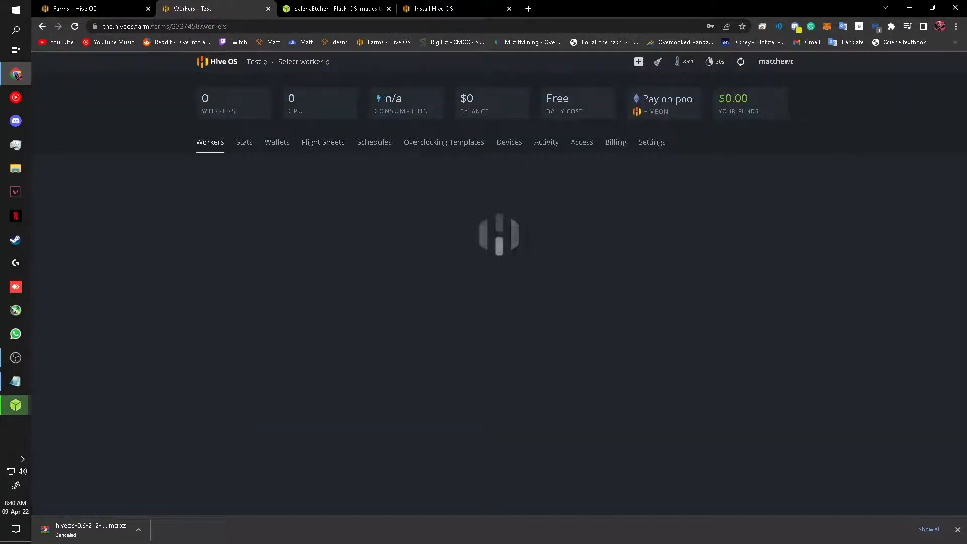
pyautogui.click(246, 200)
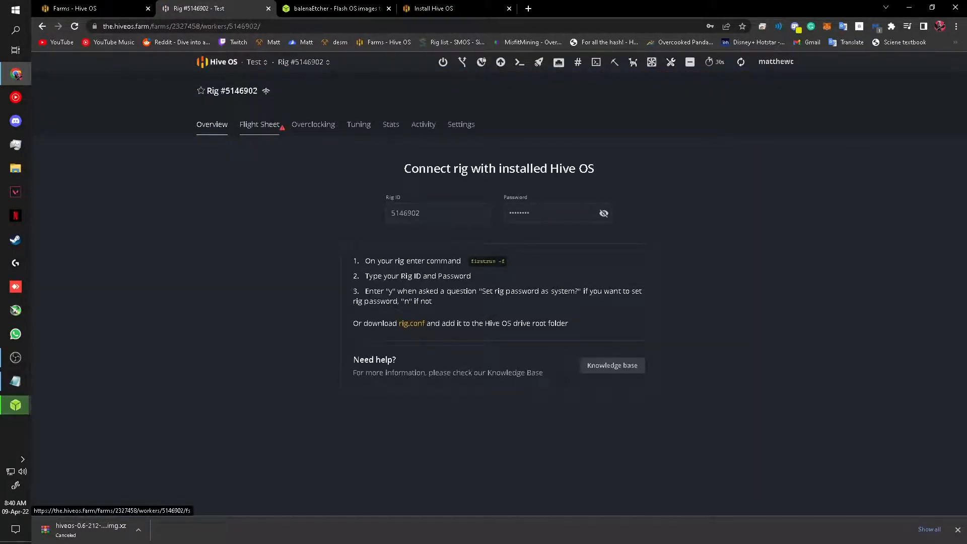
pyautogui.click(259, 125)
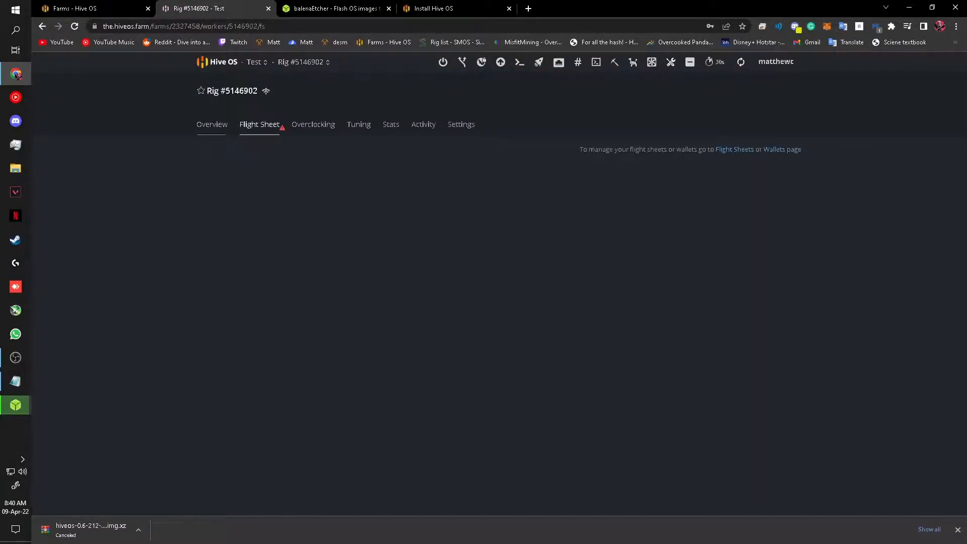
pyautogui.click(211, 124)
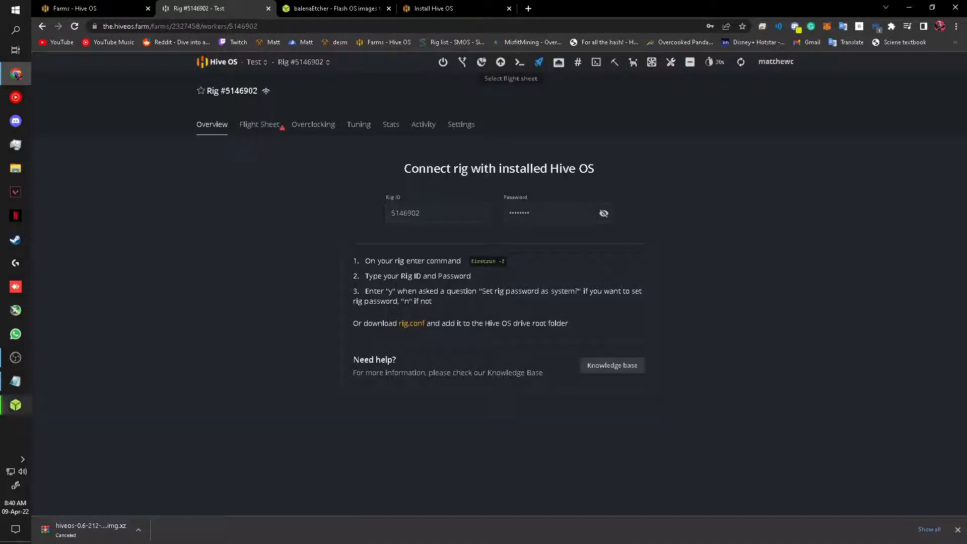
pyautogui.click(538, 62)
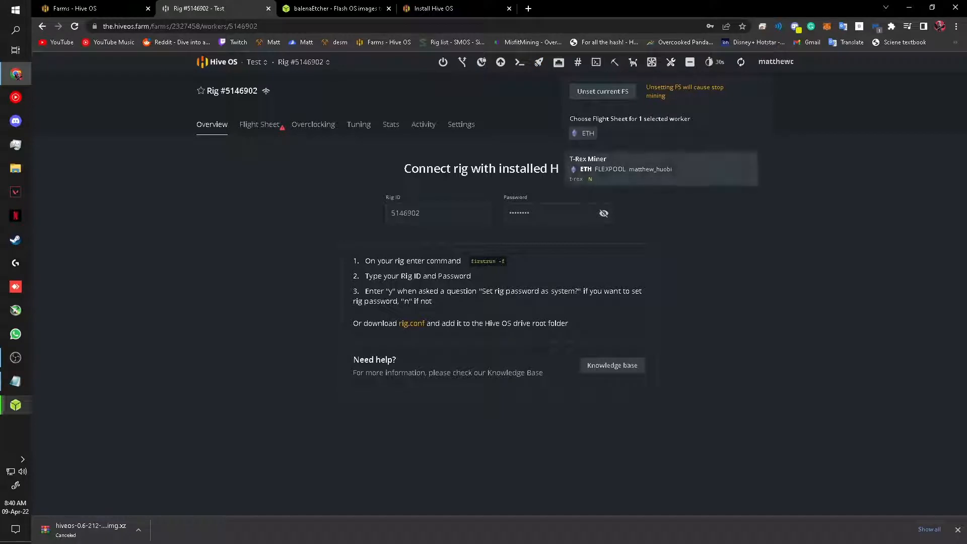
pyautogui.click(629, 168)
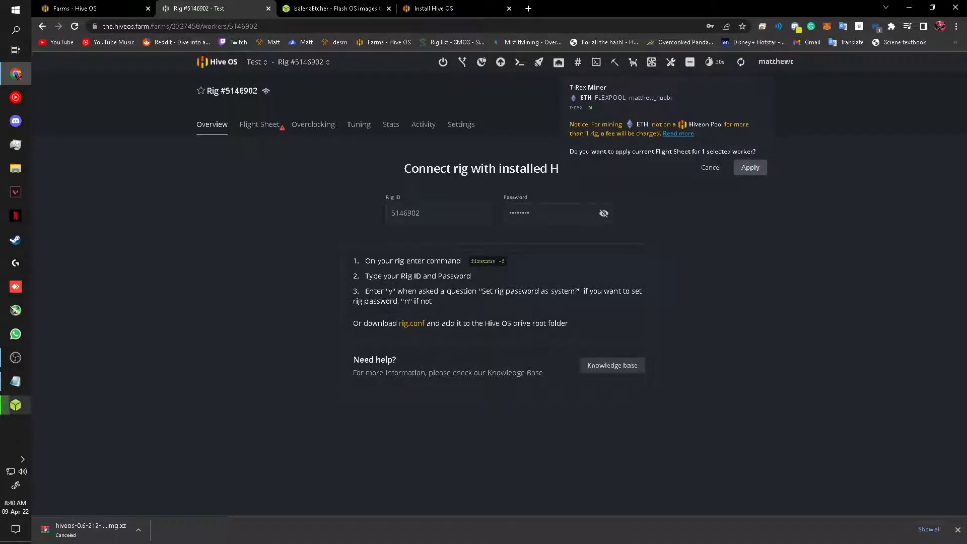
pyautogui.click(750, 167)
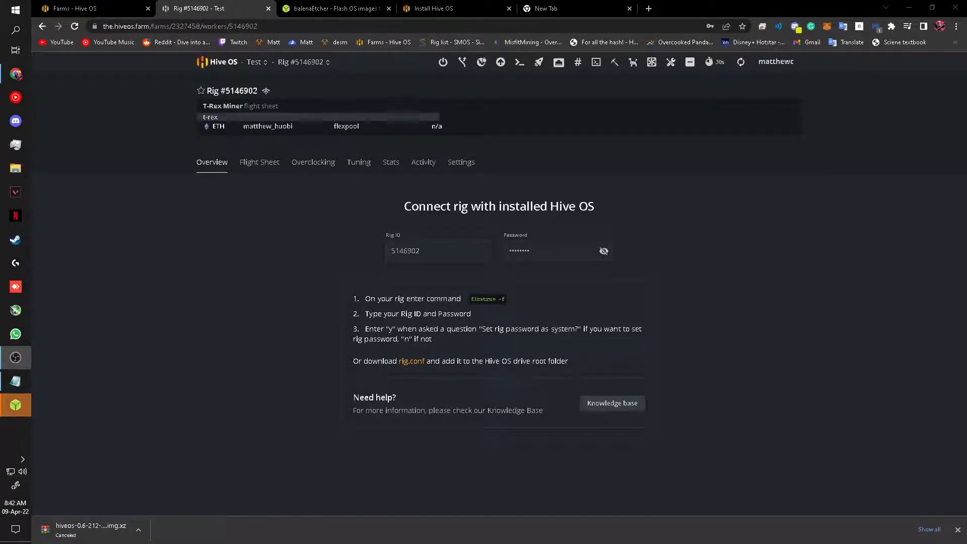
# Step: Load the Mining Pools Profits site and compare the ETH pool earnings table
pyautogui.click(564, 8)
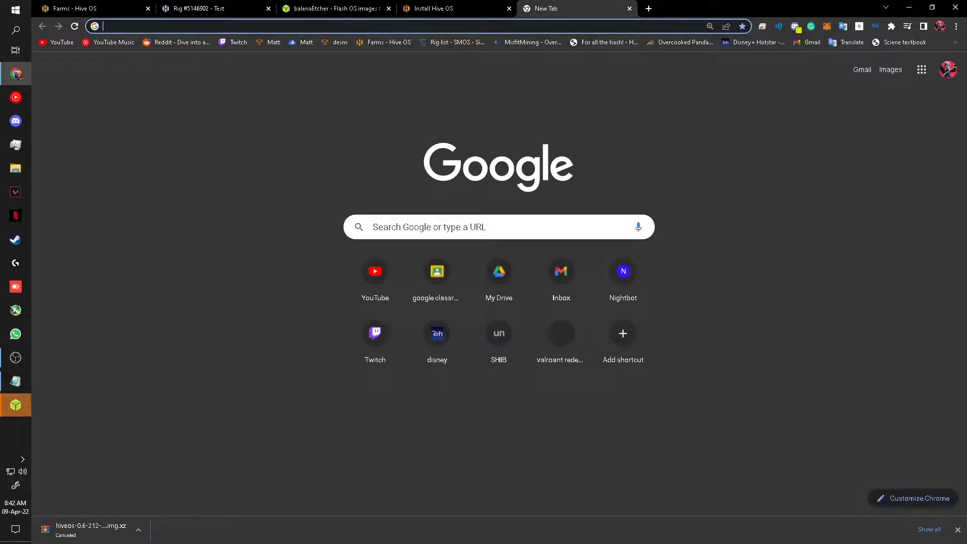
pyautogui.write('miningp')
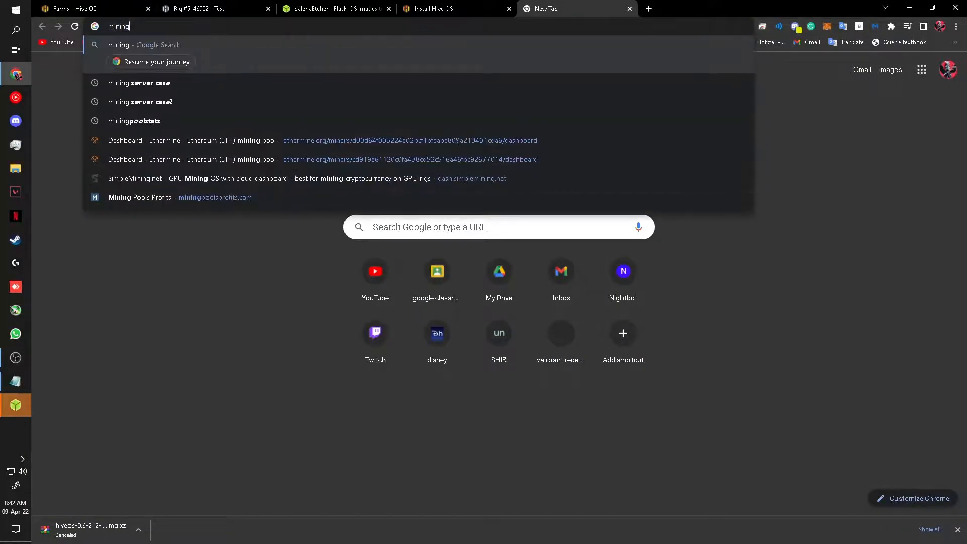
pyautogui.write('o')
pyautogui.press('Return')
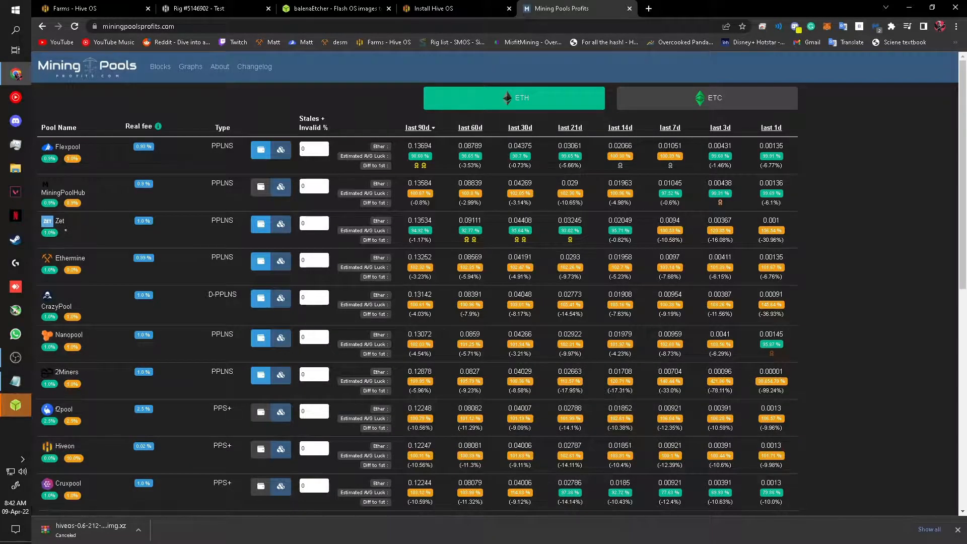
pyautogui.scroll(-1, 494, 282)
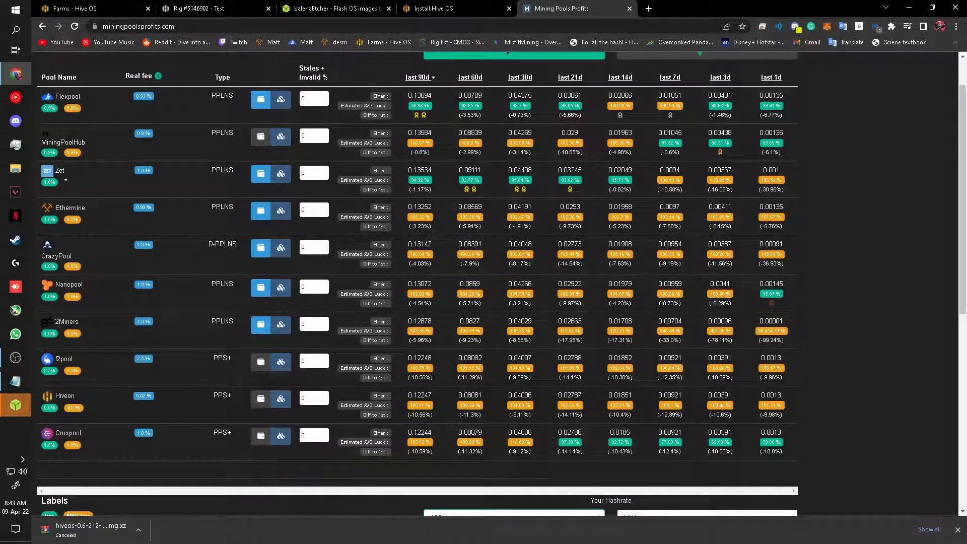
pyautogui.scroll(1, 494, 282)
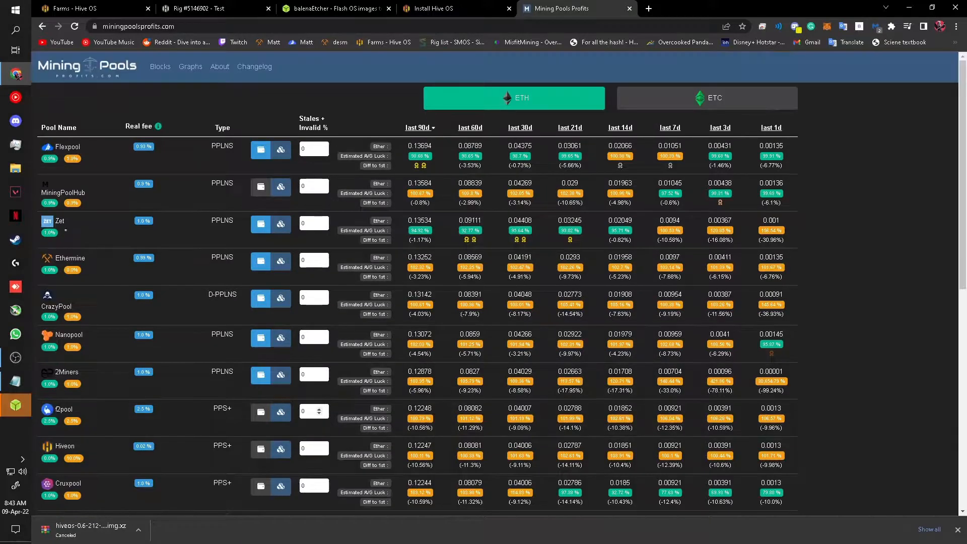
pyautogui.scroll(-2, 493, 282)
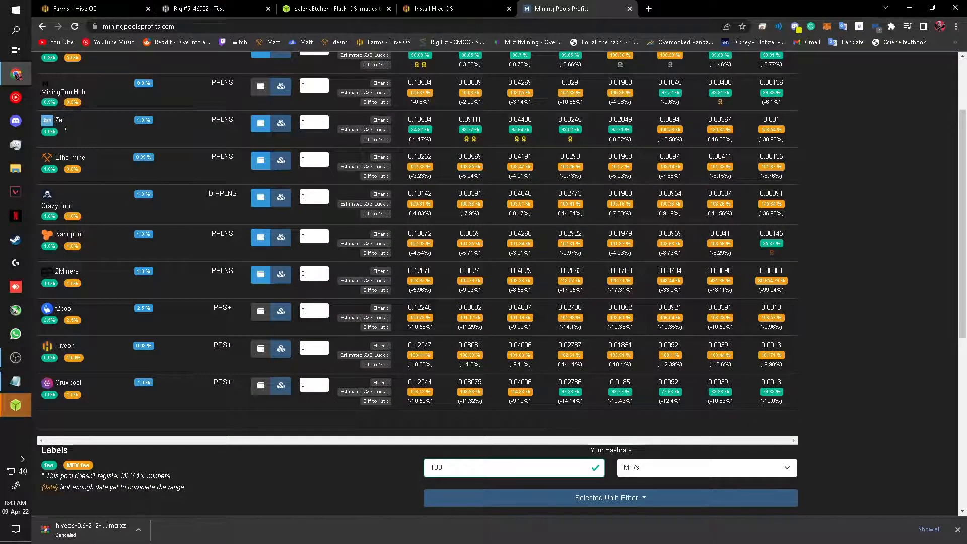
pyautogui.scroll(1, 494, 282)
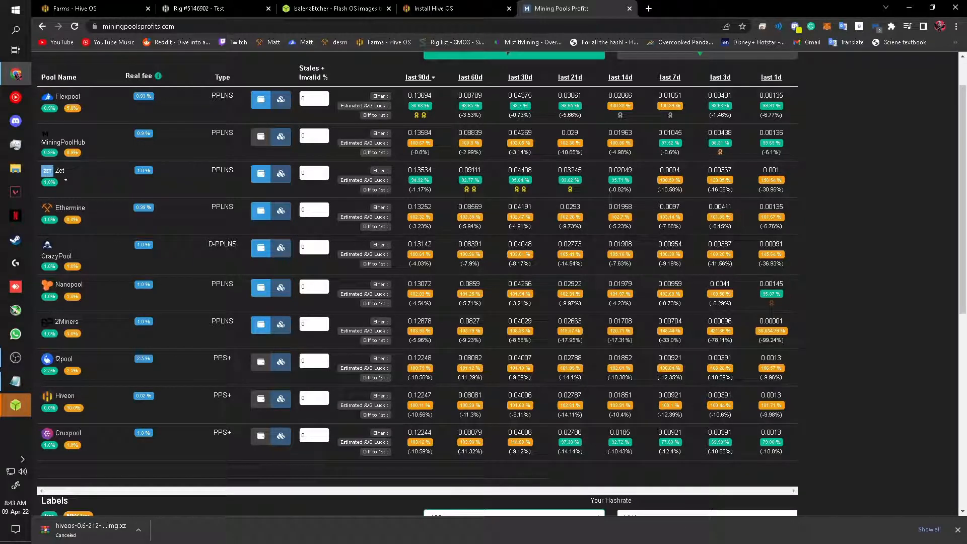
# Step: Check that the flash finished, then bring up This PC's options in File Explorer
pyautogui.hotkey('alt', 'Tab')
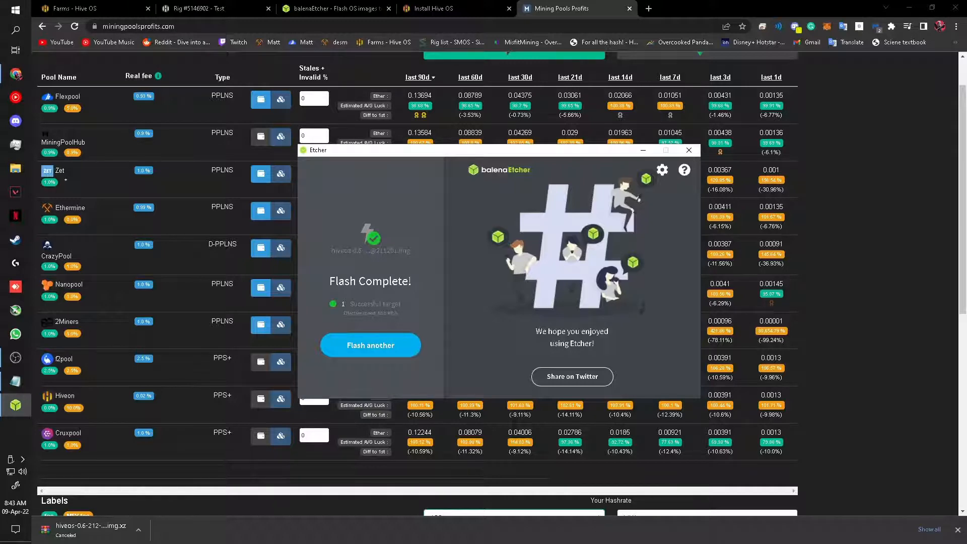
pyautogui.click(15, 169)
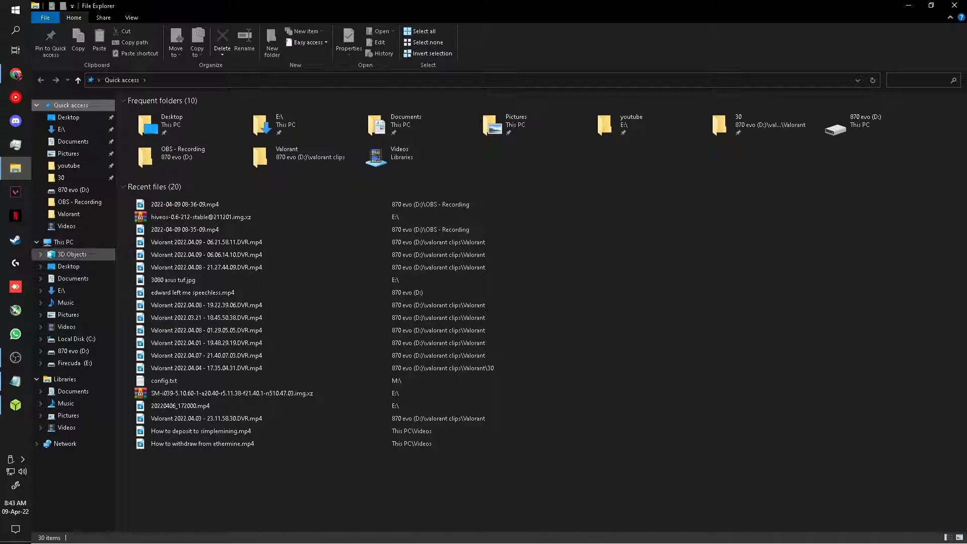
pyautogui.click(63, 241)
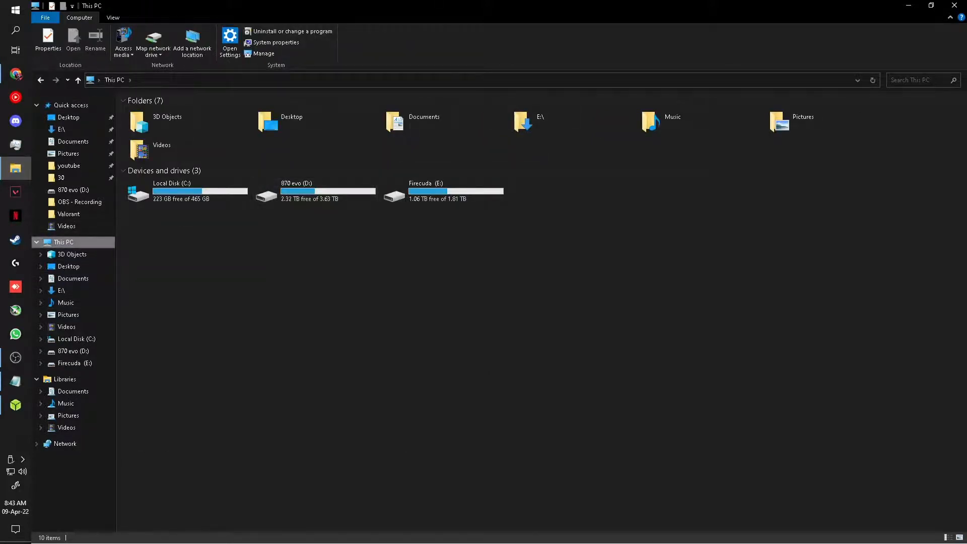
pyautogui.rightClick(75, 245)
# Step: In Disk Management, add drive letter J to the HIVE partition on Disk 3
pyautogui.click(104, 267)
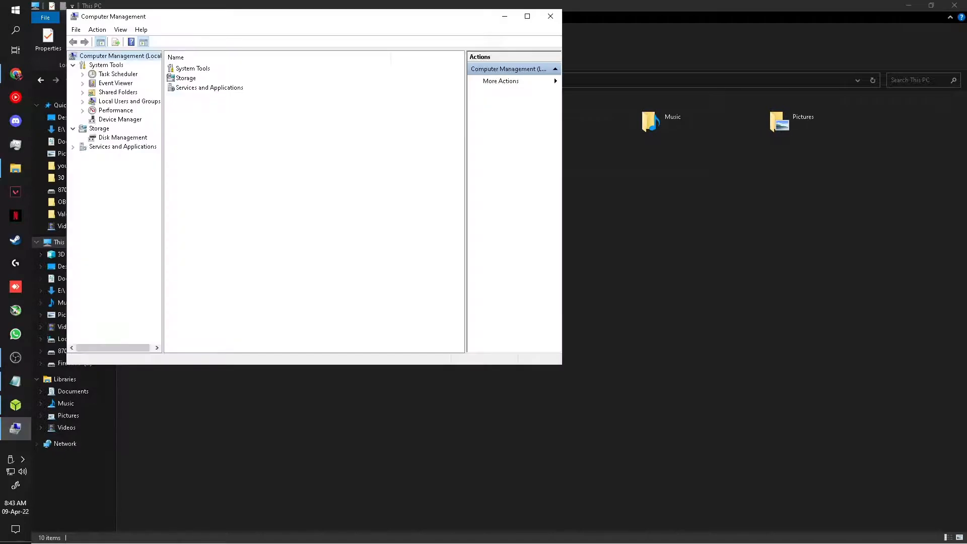
pyautogui.click(122, 138)
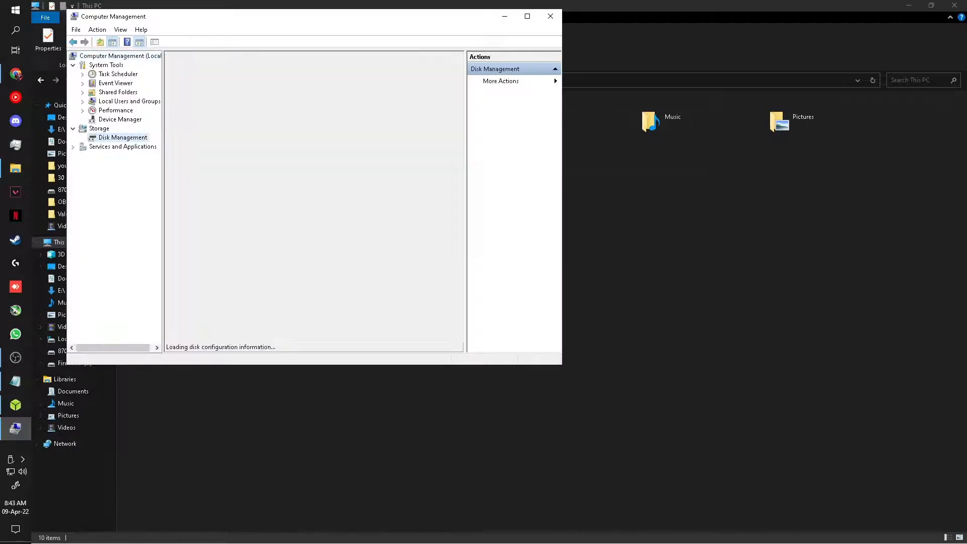
pyautogui.moveTo(459, 252); pyautogui.dragTo(459, 300)
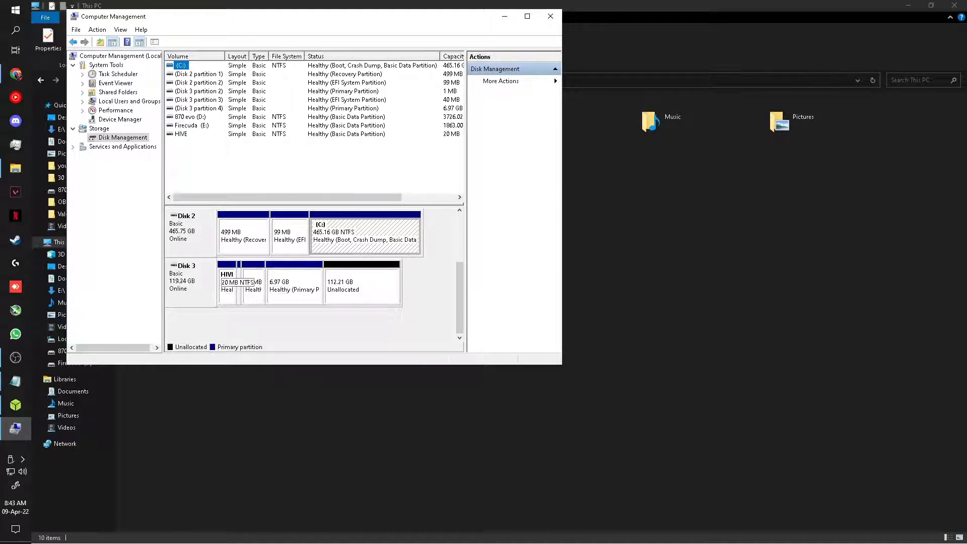
pyautogui.rightClick(226, 281)
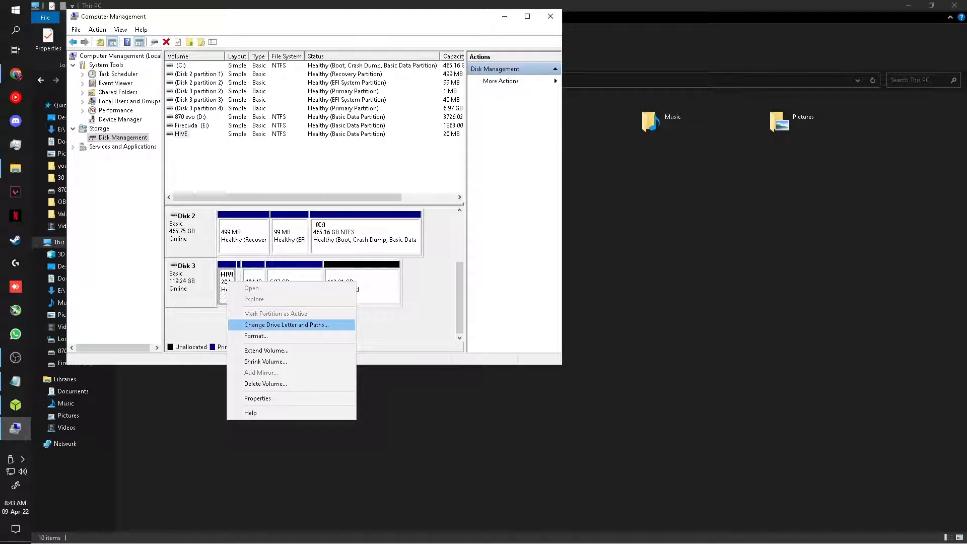
pyautogui.click(286, 324)
pyautogui.click(243, 219)
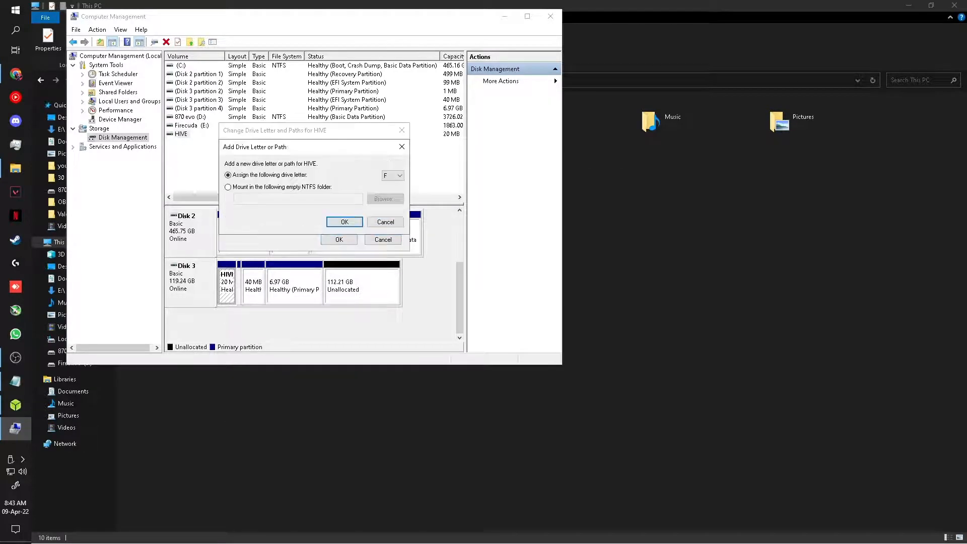
pyautogui.click(393, 175)
pyautogui.click(390, 216)
pyautogui.click(392, 175)
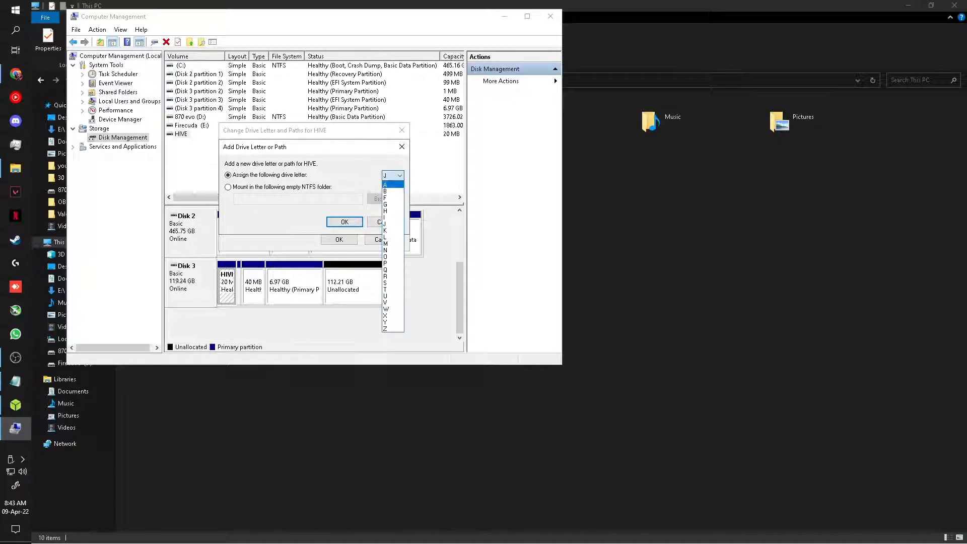
pyautogui.press('Escape')
pyautogui.press('Return')
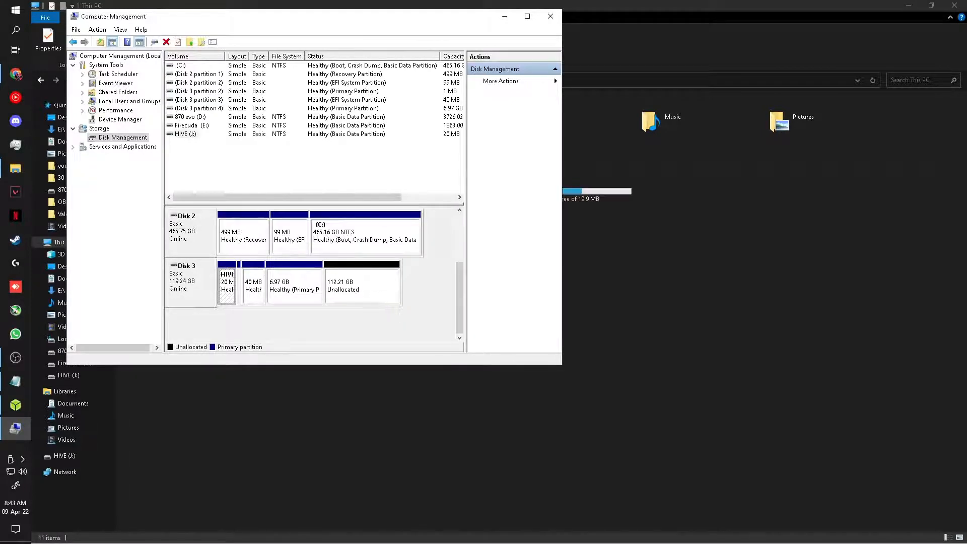
pyautogui.click(15, 168)
# Step: Open the HIVE (J:) drive in File Explorer, then return to the Rig #5146902 tab in Chrome
pyautogui.doubleClick(579, 189)
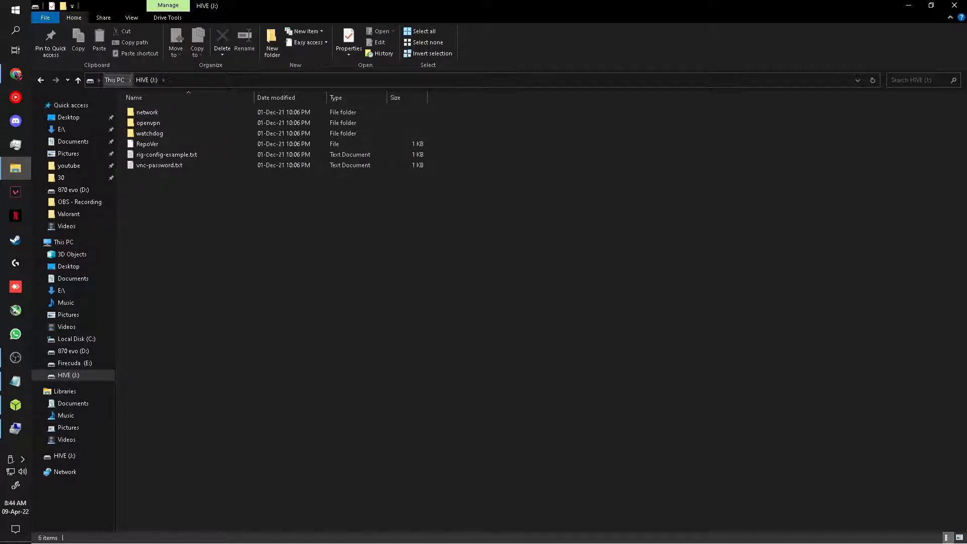
pyautogui.click(16, 74)
pyautogui.hotkey('ctrl', '2')
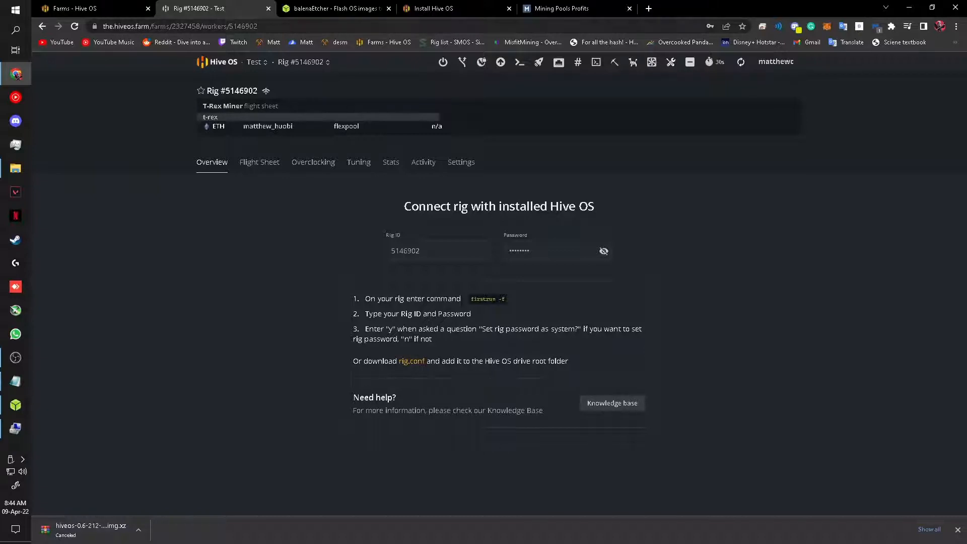
# Step: From Chrome's Downloads page, show rig (4).conf in its Firecuda (E:) folder
pyautogui.click(648, 8)
pyautogui.click(956, 26)
pyautogui.moveTo(897, 82)
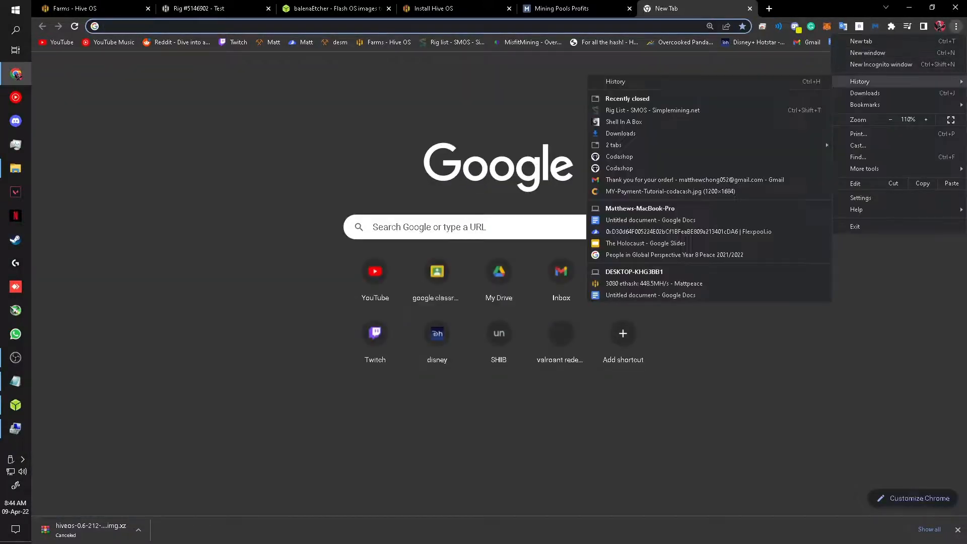
pyautogui.click(864, 93)
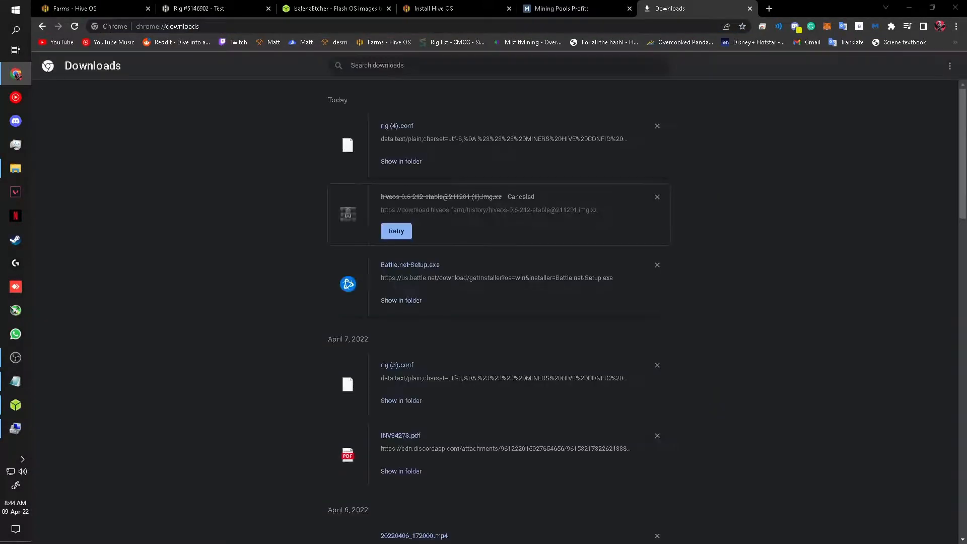
pyautogui.click(399, 157)
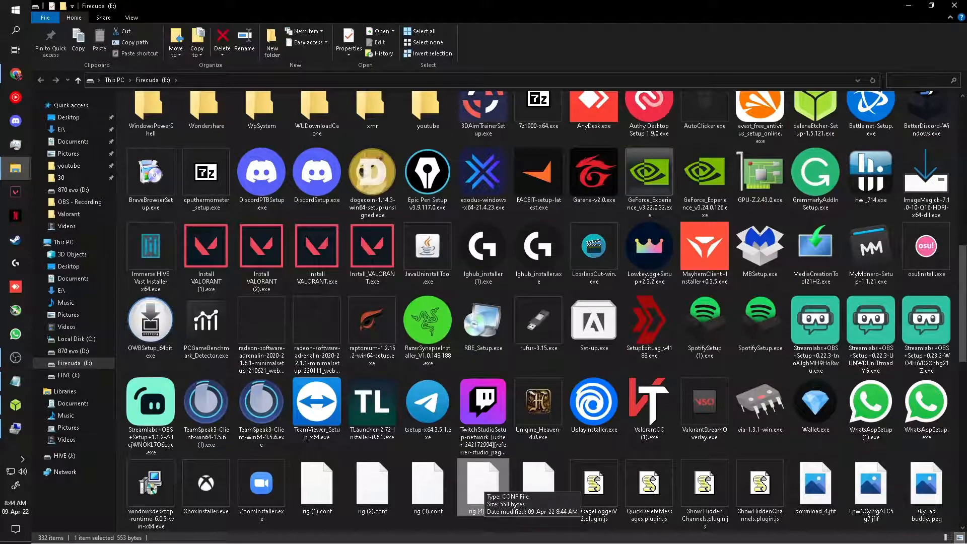
# Step: Copy rig (4).conf from the downloads folder onto the HIVE (J:) drive
pyautogui.moveTo(483, 486); pyautogui.dragTo(96, 376)
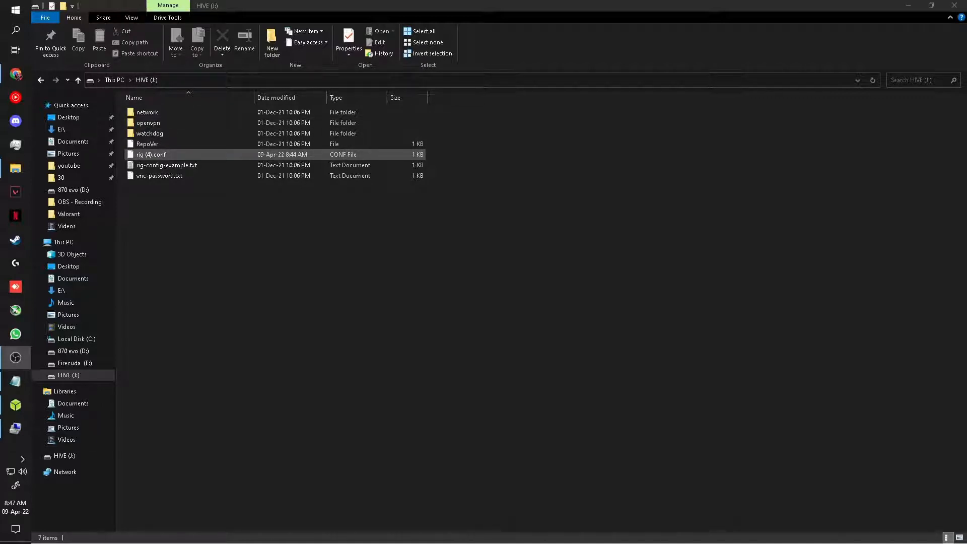
pyautogui.rightClick(171, 156)
pyautogui.click(158, 155)
# Step: Rename the copied rig (4).conf on HIVE (J:) to rig.conf
pyautogui.rightClick(157, 156)
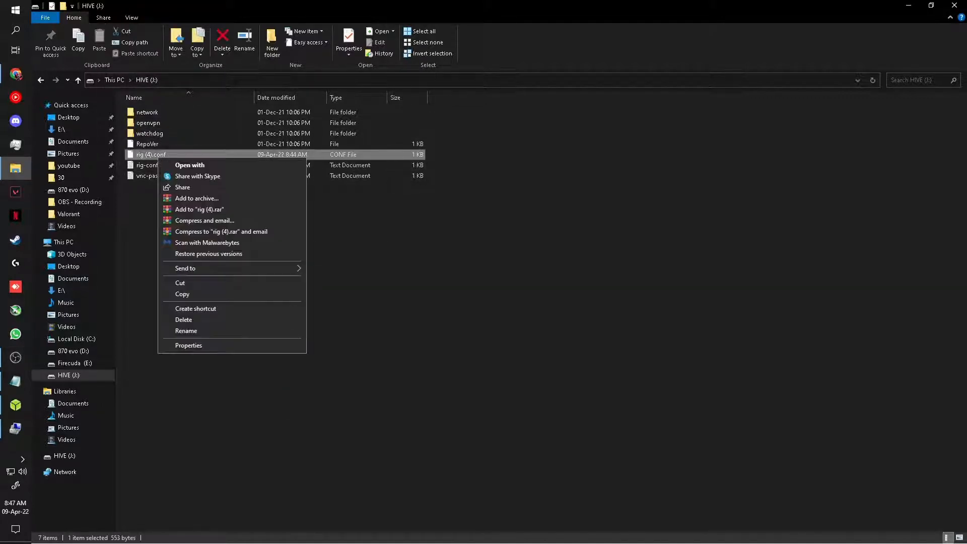
pyautogui.click(186, 330)
pyautogui.click(151, 155)
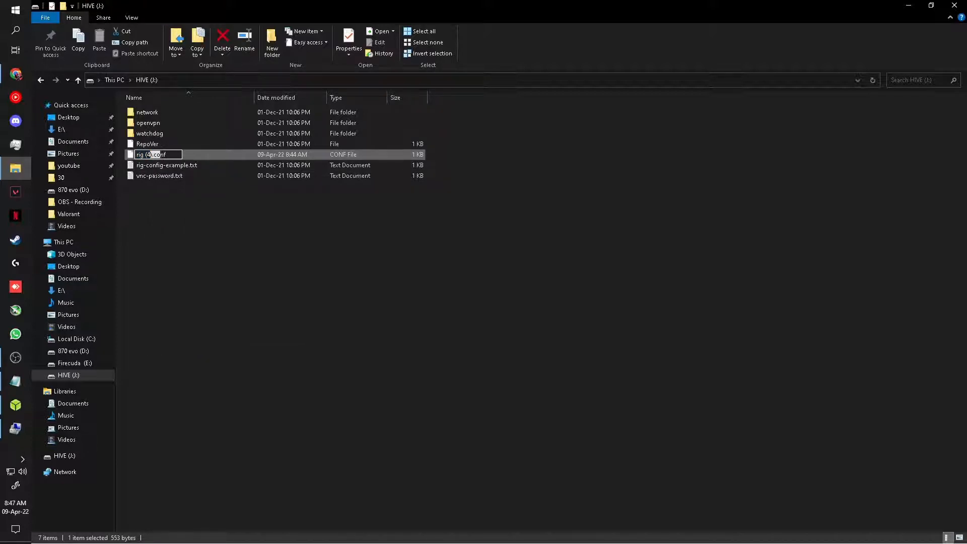
pyautogui.press('BackSpace')
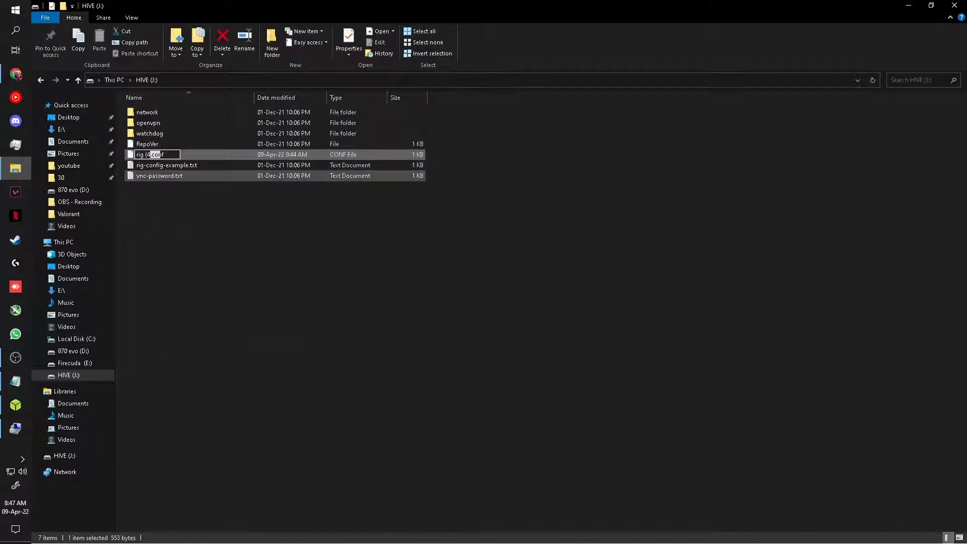
pyautogui.press('BackSpace')
pyautogui.press('BackSpace')
pyautogui.press('BackSpace')
pyautogui.press('BackSpace')
pyautogui.press('BackSpace')
pyautogui.press('BackSpace')
pyautogui.write('rig')
pyautogui.press('Return')
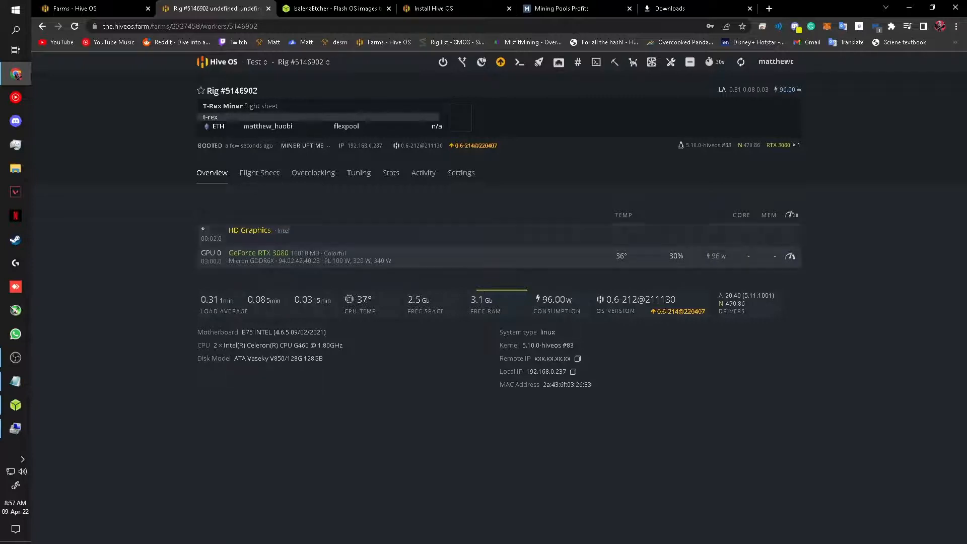
# Step: Check the rig's Flight Sheet and Overview, then start a Hive Shell session on it
pyautogui.click(259, 173)
pyautogui.click(212, 173)
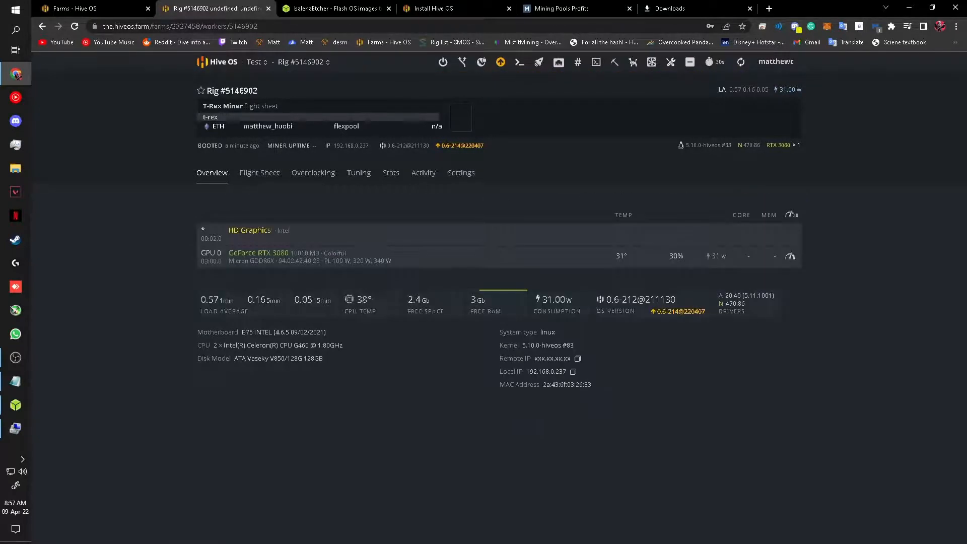
pyautogui.click(595, 62)
pyautogui.click(625, 85)
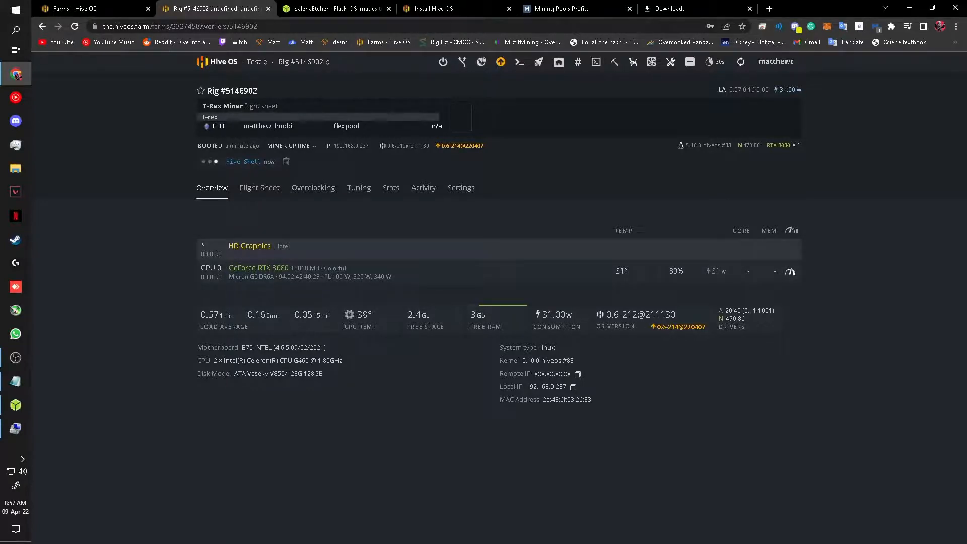
# Step: Apply a GPU 0 RTX 3080 overclock: fan 100%, core clock 1125 MHz, memory clock 2600 MHz
pyautogui.click(504, 272)
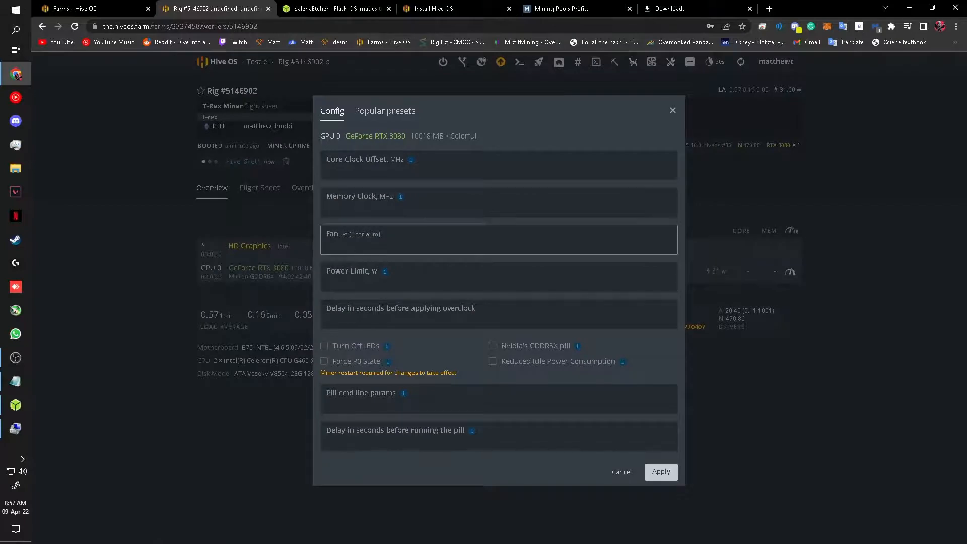
pyautogui.write('100')
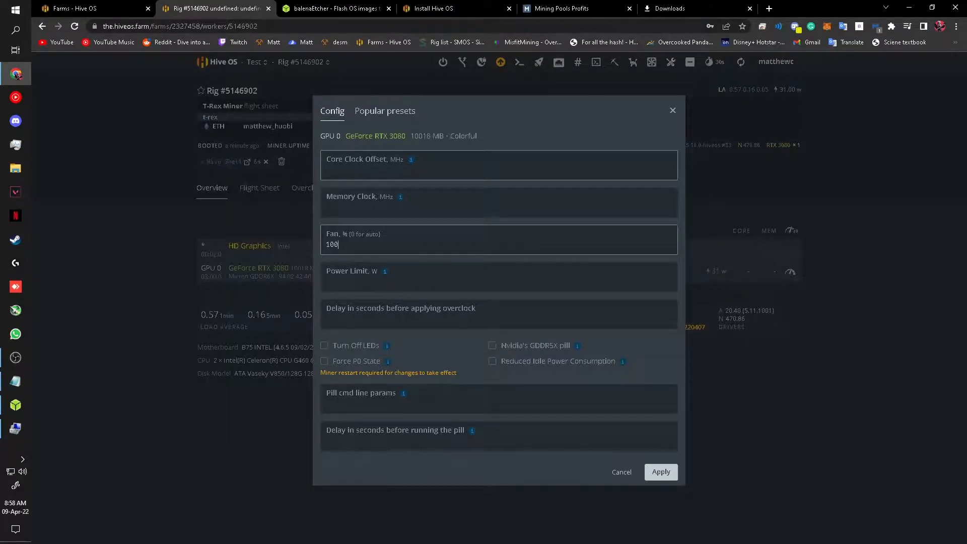
pyautogui.click(499, 170)
pyautogui.write('1125')
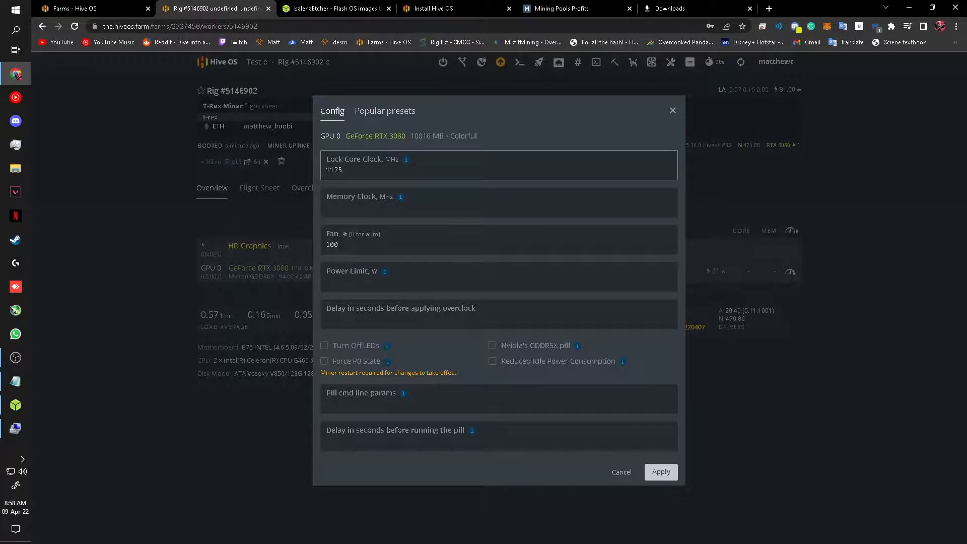
pyautogui.click(499, 206)
pyautogui.write('2600')
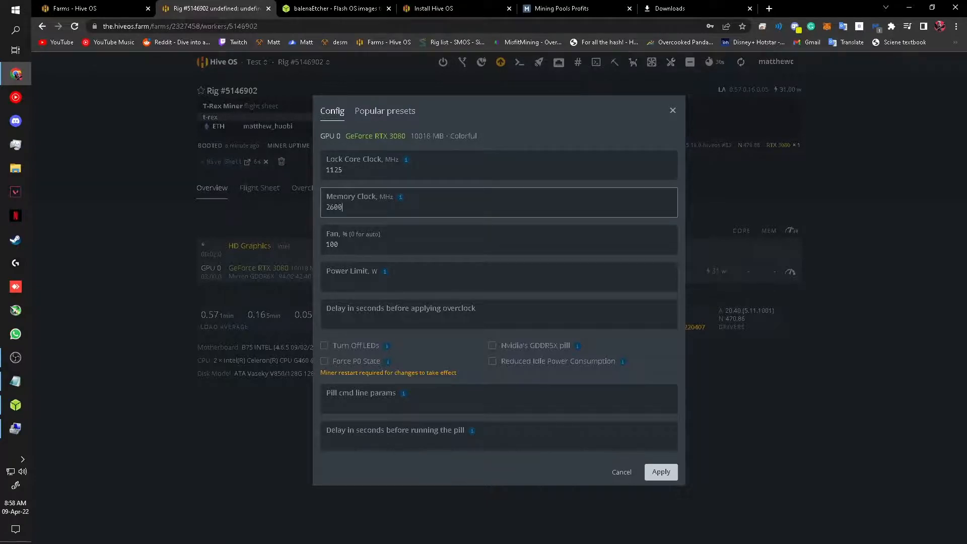
pyautogui.click(661, 472)
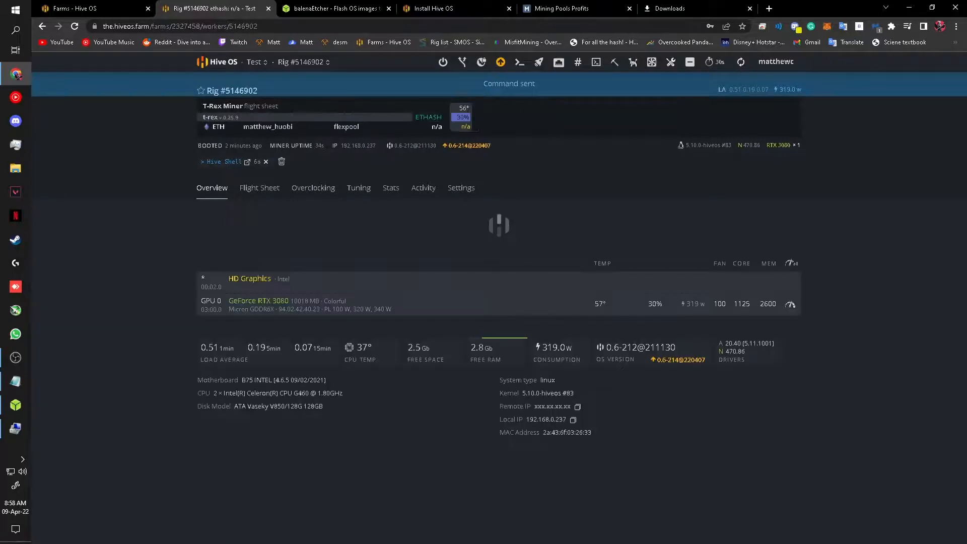
# Step: Open the MisfitMining overclocks database in a new tab, plus the Boost your Hashrate page
pyautogui.hotkey('ctrl', 't')
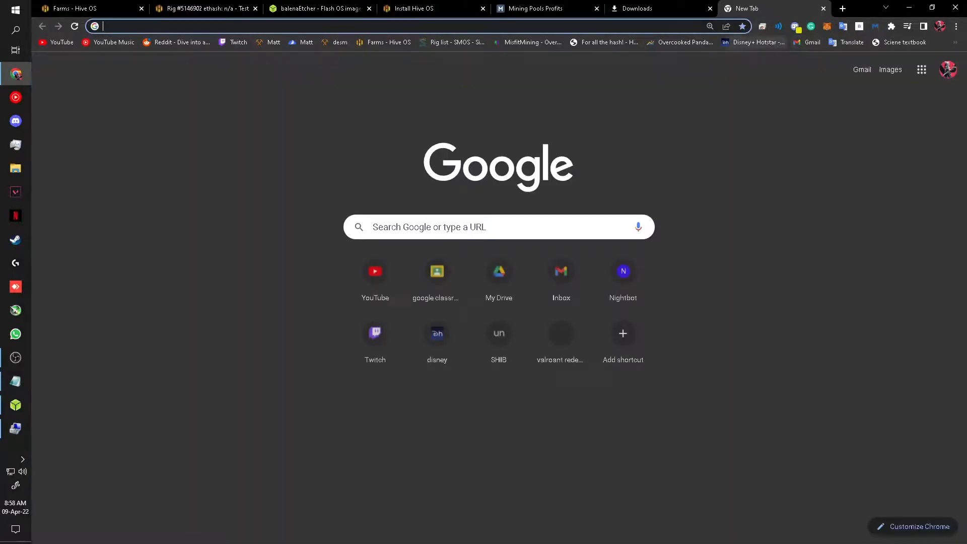
pyautogui.click(530, 42)
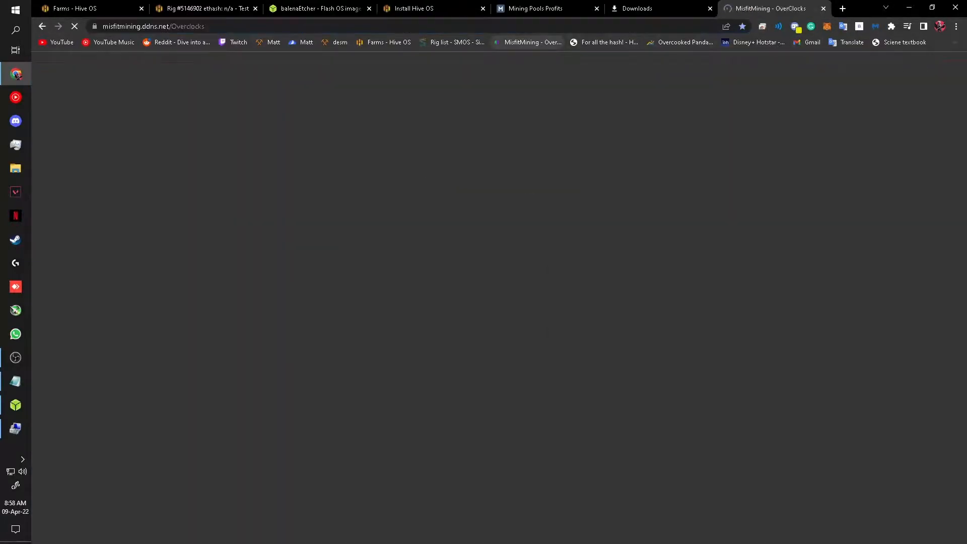
pyautogui.hotkey('ctrl', 'shift', 'Tab')
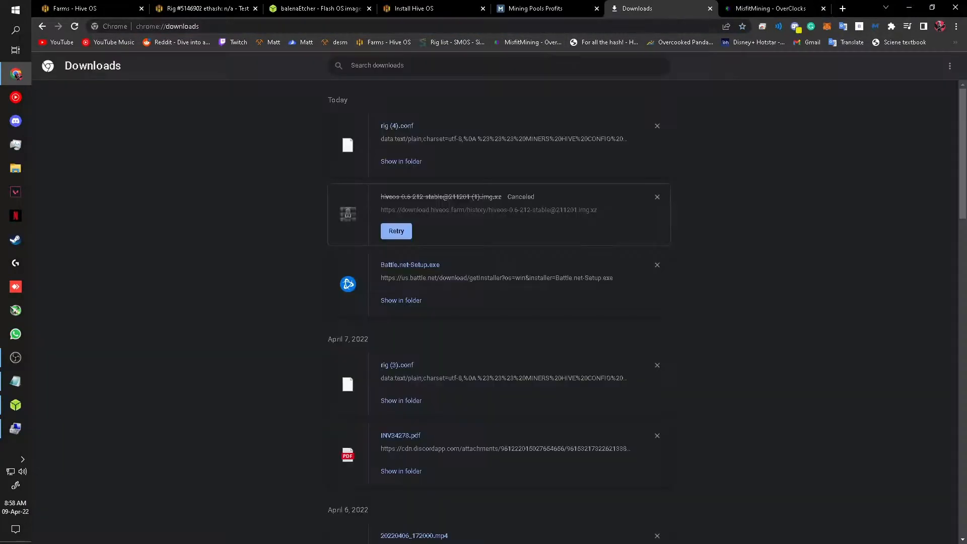
pyautogui.click(604, 41)
pyautogui.hotkey('ctrl', 'Tab')
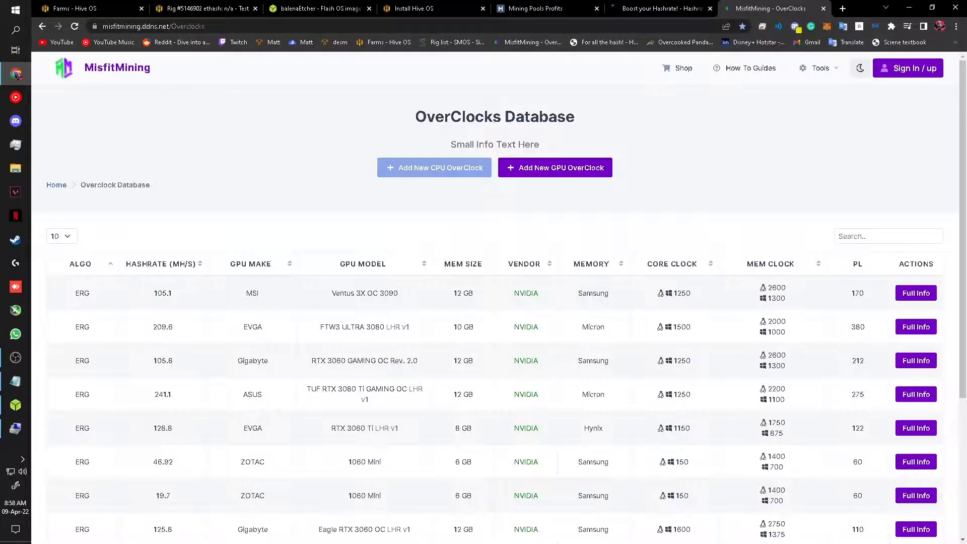
# Step: Filter the overclock table to 3080 cards and sort it by ALGO descending
pyautogui.click(888, 236)
pyautogui.write('3080')
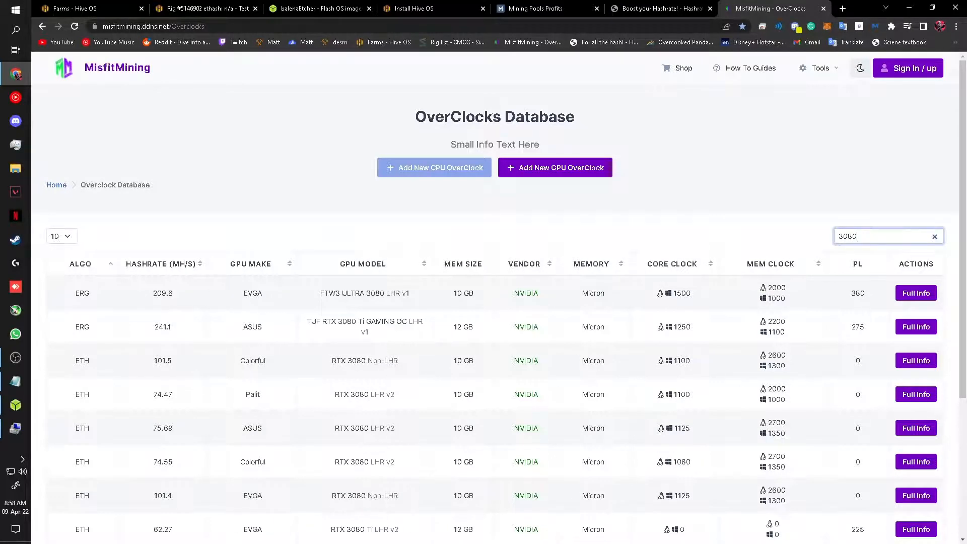
pyautogui.scroll(-1, 495, 302)
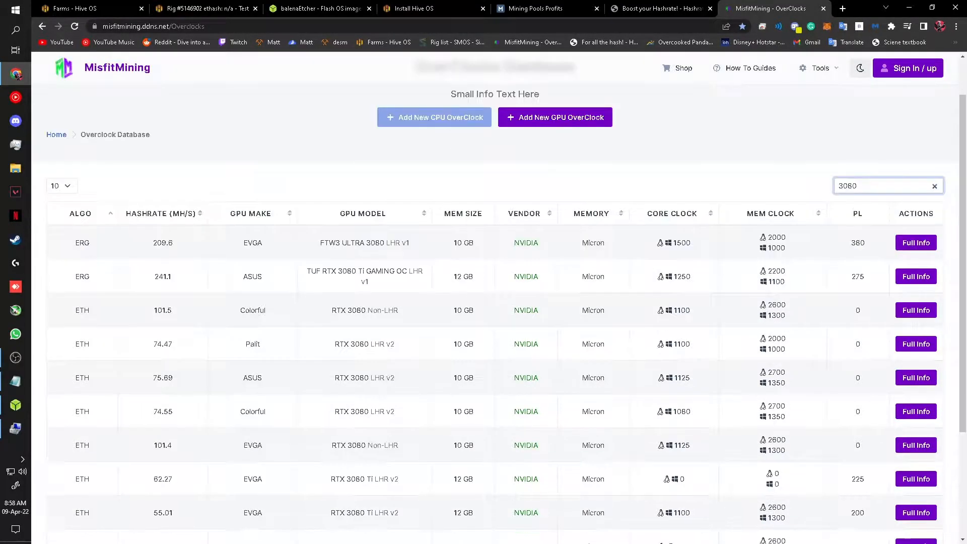
pyautogui.press('Tab')
pyautogui.press('Return')
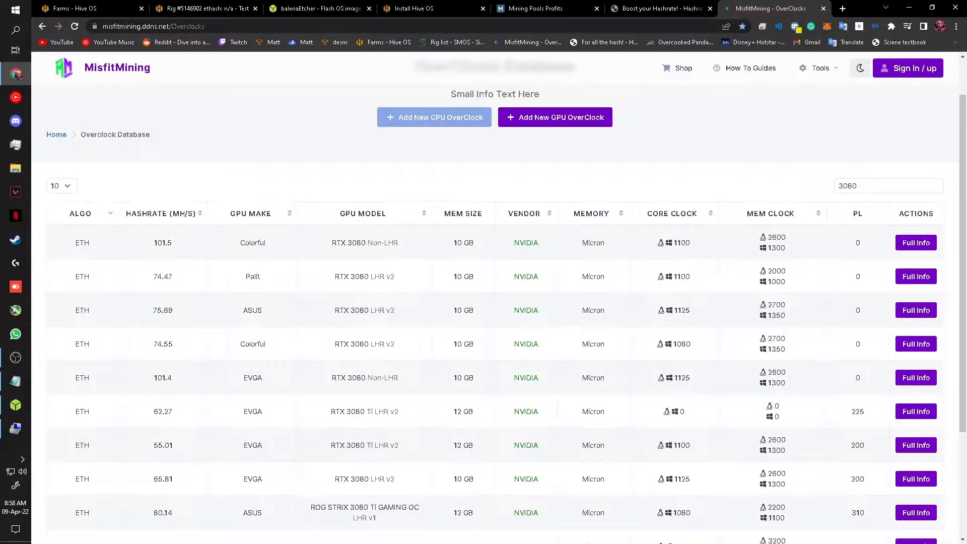
pyautogui.doubleClick(253, 243)
pyautogui.click(267, 229)
# Step: Sort by CORE CLOCK, re-sort ALGO ascending, enable dark theme, and return to the rig tab
pyautogui.press('Tab')
pyautogui.press('Tab')
pyautogui.press('Tab')
pyautogui.press('Tab')
pyautogui.press('Tab')
pyautogui.press('Tab')
pyautogui.press('Return')
pyautogui.press('Return')
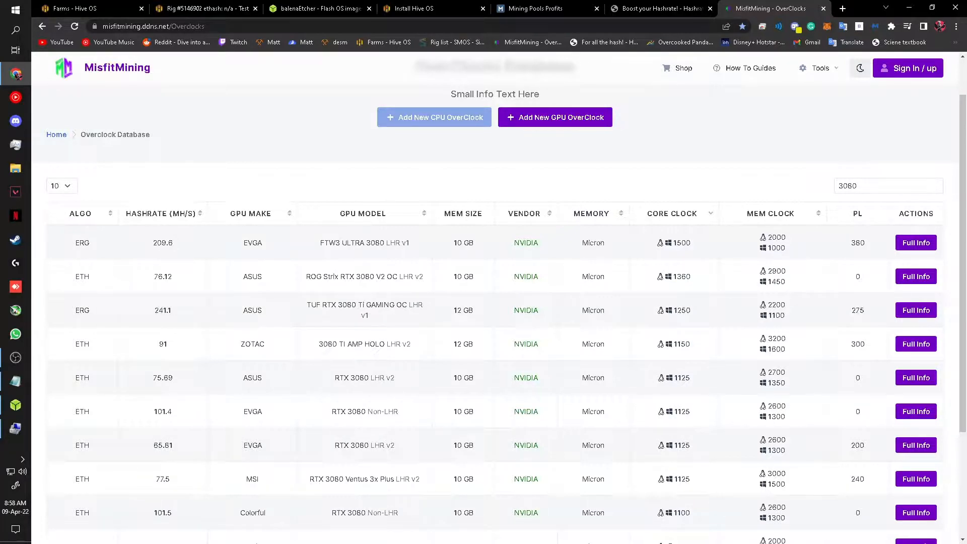
pyautogui.hotkey('shift', 'Tab')
pyautogui.hotkey('shift', 'Tab')
pyautogui.hotkey('shift', 'Tab')
pyautogui.hotkey('shift', 'Tab')
pyautogui.hotkey('shift', 'Tab')
pyautogui.hotkey('shift', 'Tab')
pyautogui.press('Return')
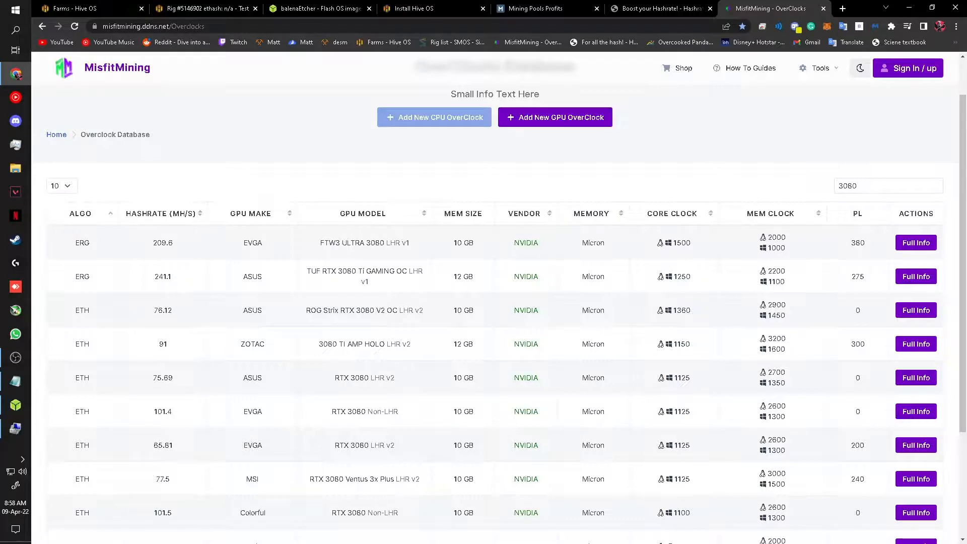
pyautogui.press('Return')
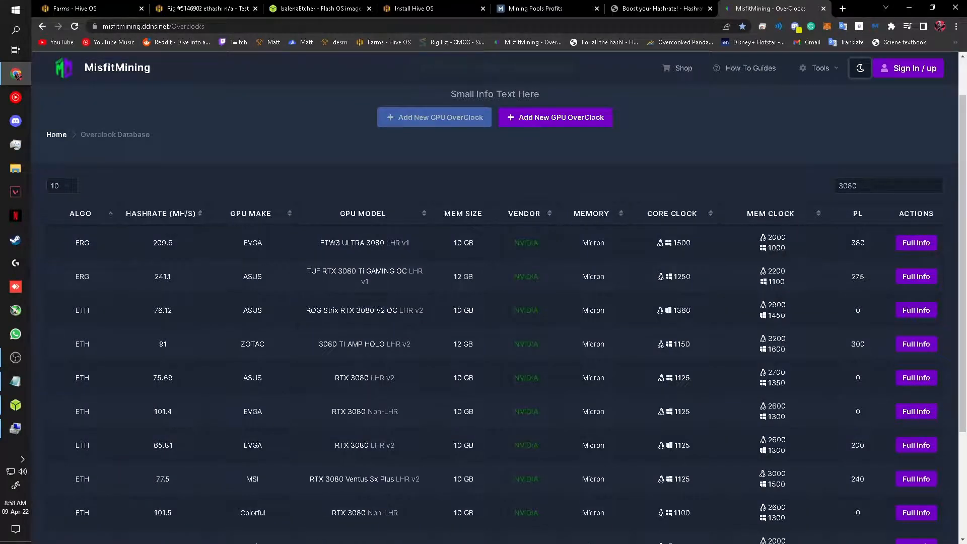
pyautogui.hotkey('ctrl', '2')
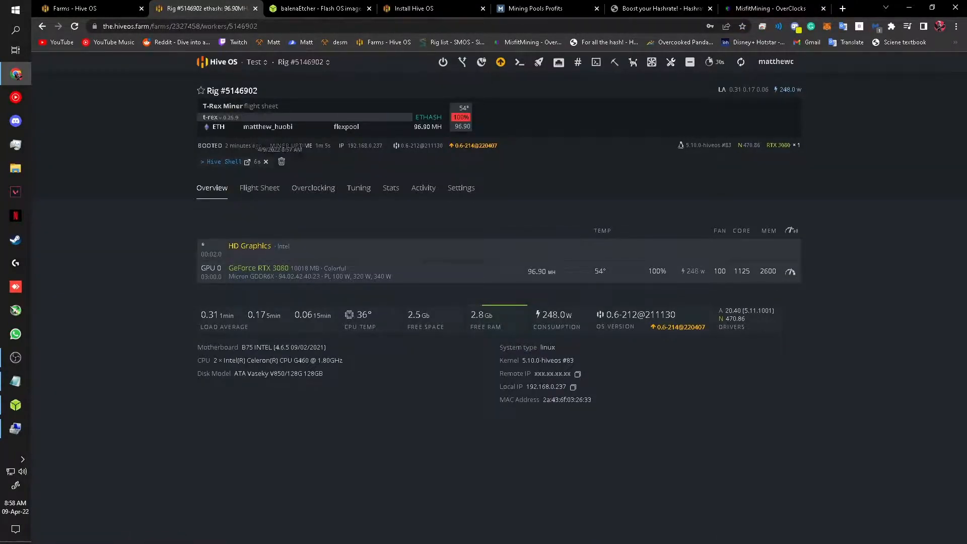
# Step: In Hive Shell, run miner to show the T-Rex log mining ETH on flexpool
pyautogui.click(246, 162)
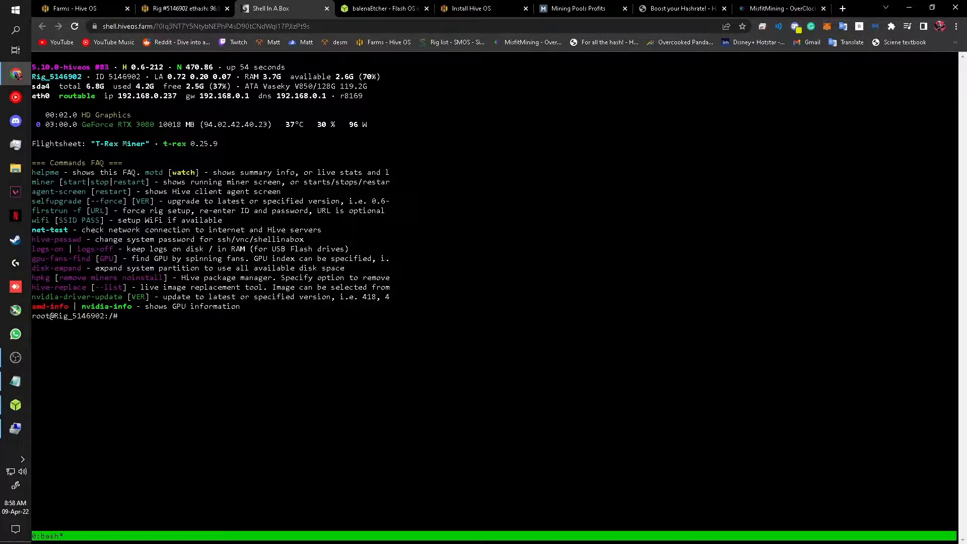
pyautogui.write('miner')
pyautogui.press('Return')
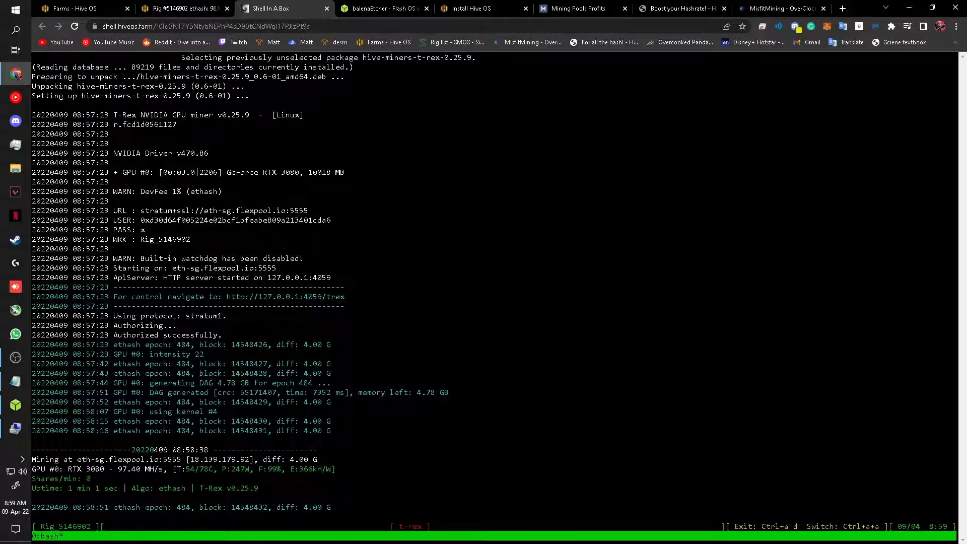
pyautogui.moveTo(293, 468); pyautogui.dragTo(338, 469)
pyautogui.click(426, 469)
pyautogui.click(427, 469)
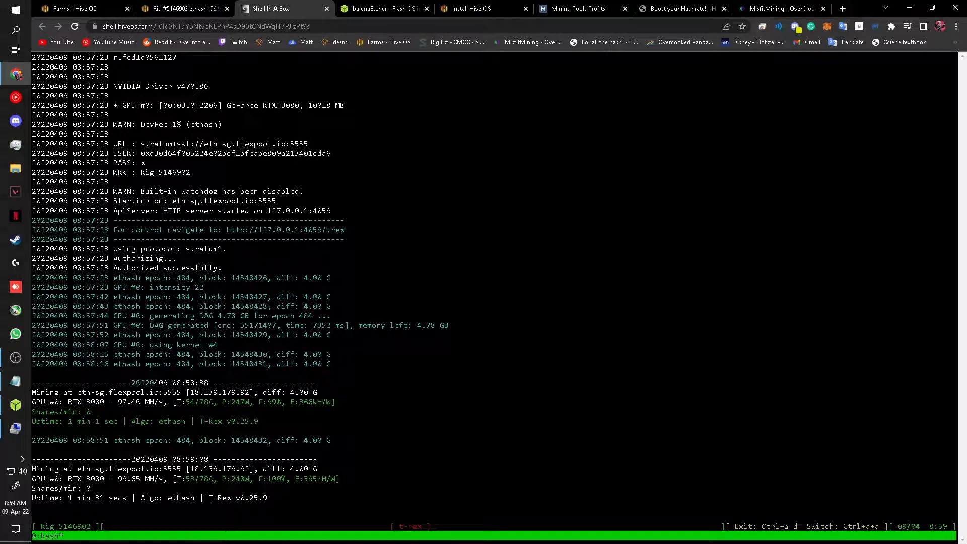
# Step: Close the hssh start output and cycle through the tabs back to the rig overview at 101.3 MH/s
pyautogui.hotkey('ctrl', 'shift', 'Tab')
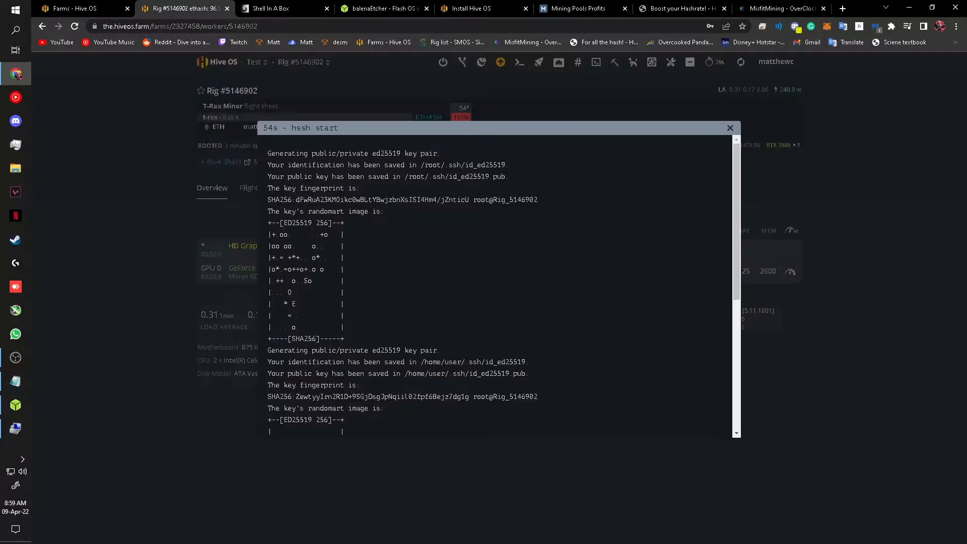
pyautogui.press('Escape')
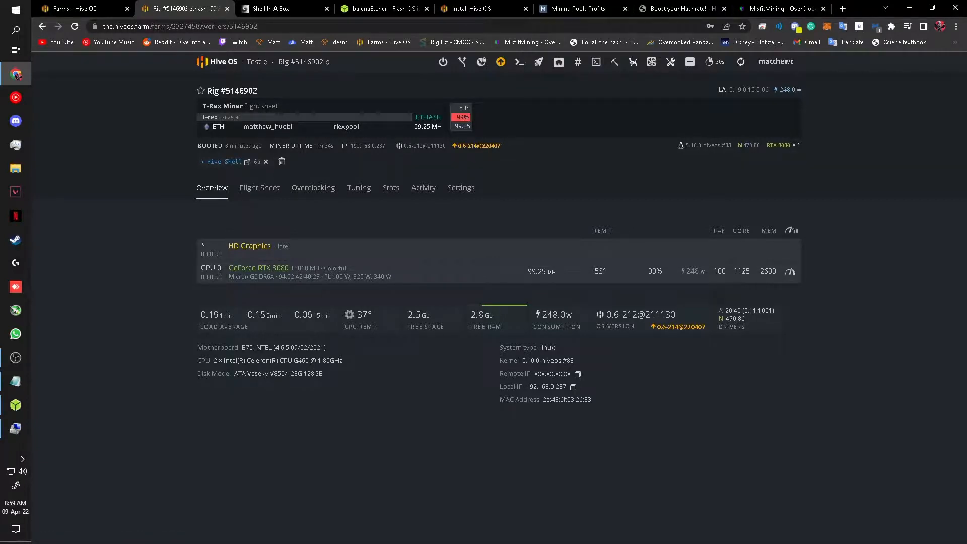
pyautogui.click(680, 8)
pyautogui.click(781, 9)
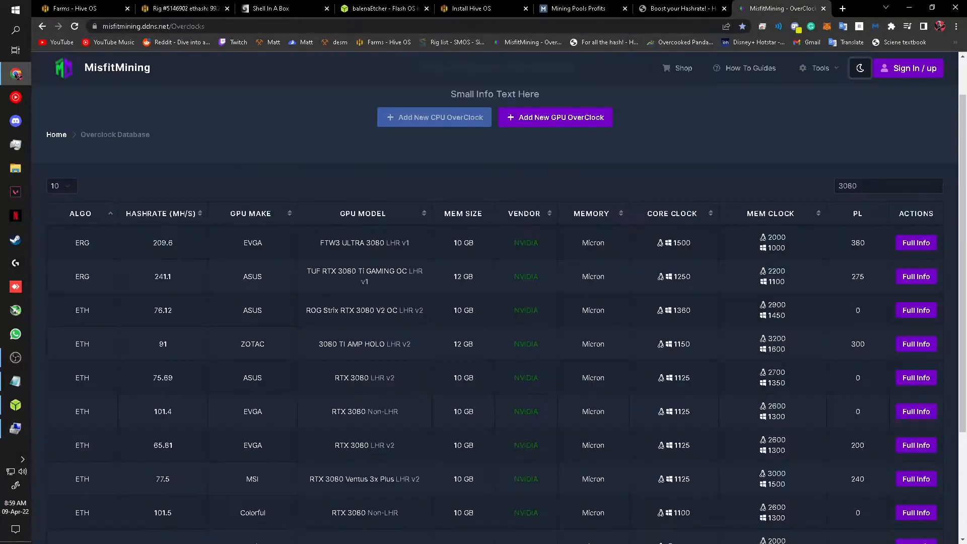
pyautogui.hotkey('ctrl', '4')
pyautogui.hotkey('ctrl', '2')
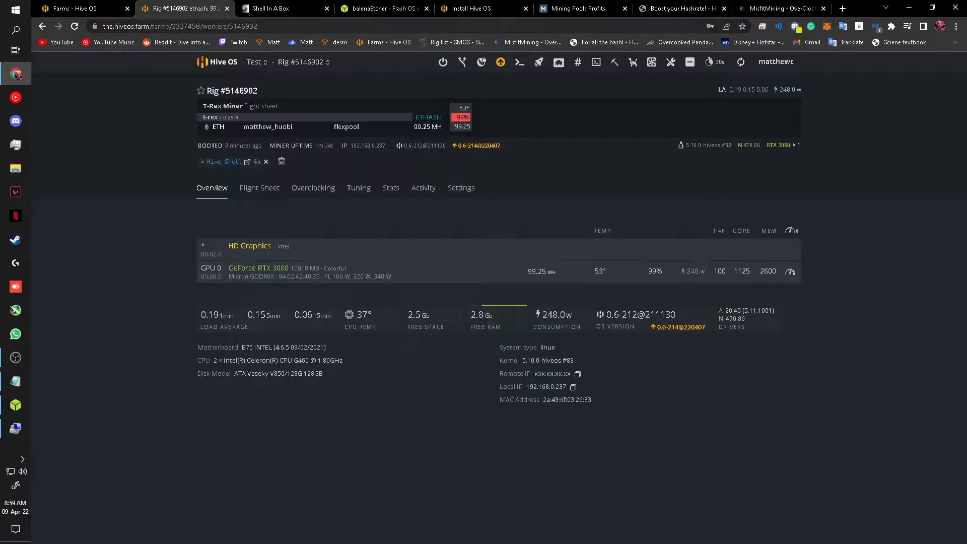
pyautogui.click(15, 357)
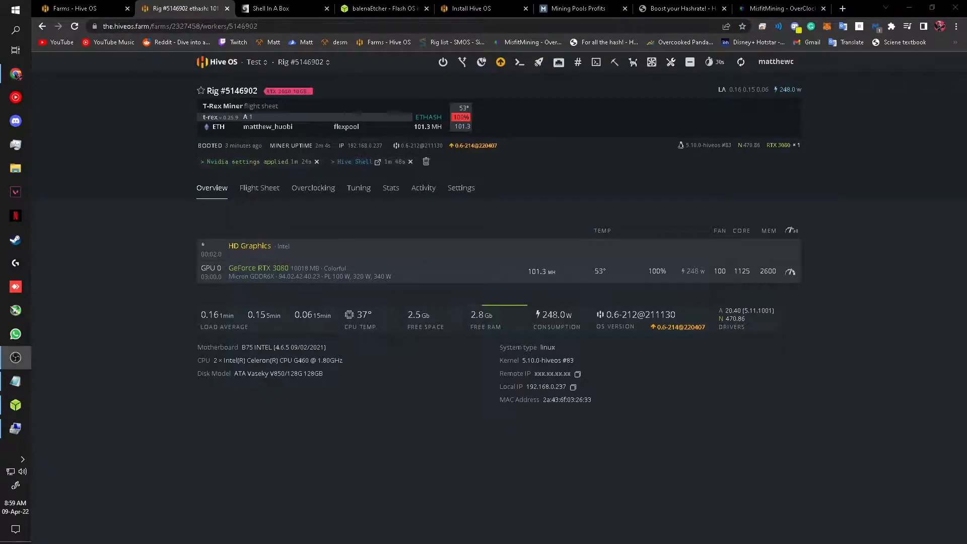